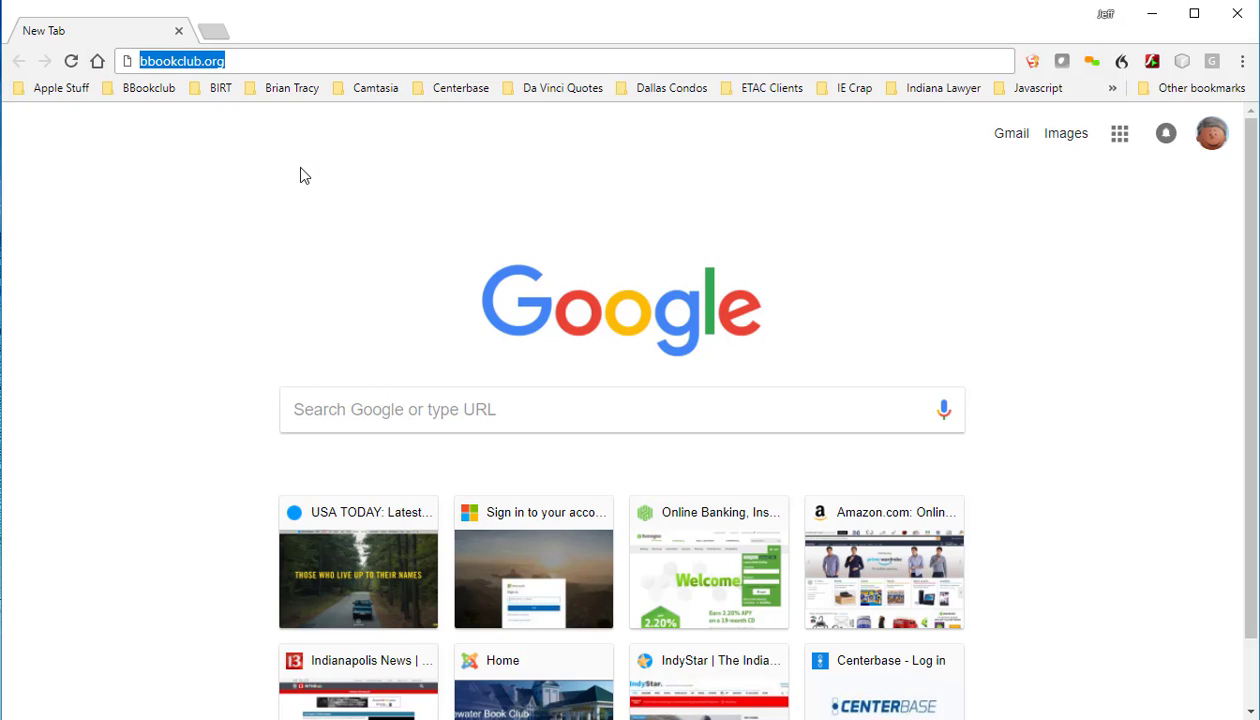
# Step: Load the bbookclub.org home page and go to its Member Login area
pyautogui.click(287, 66)
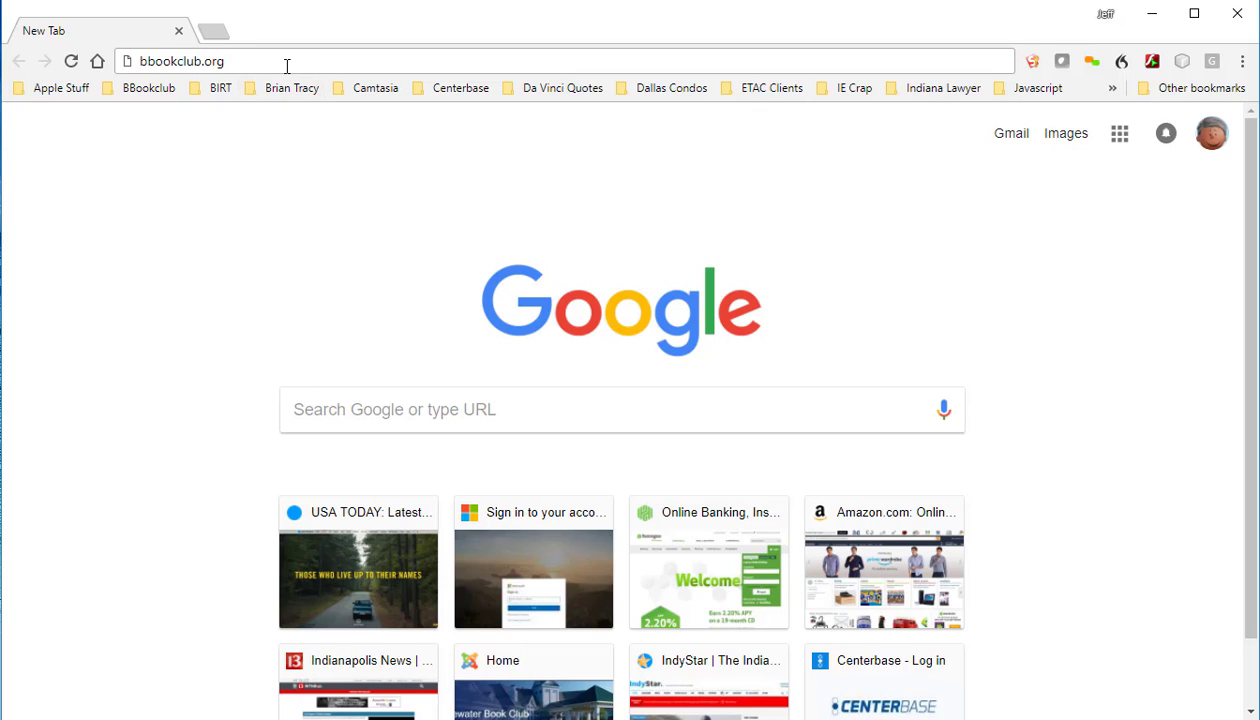
pyautogui.press('Return')
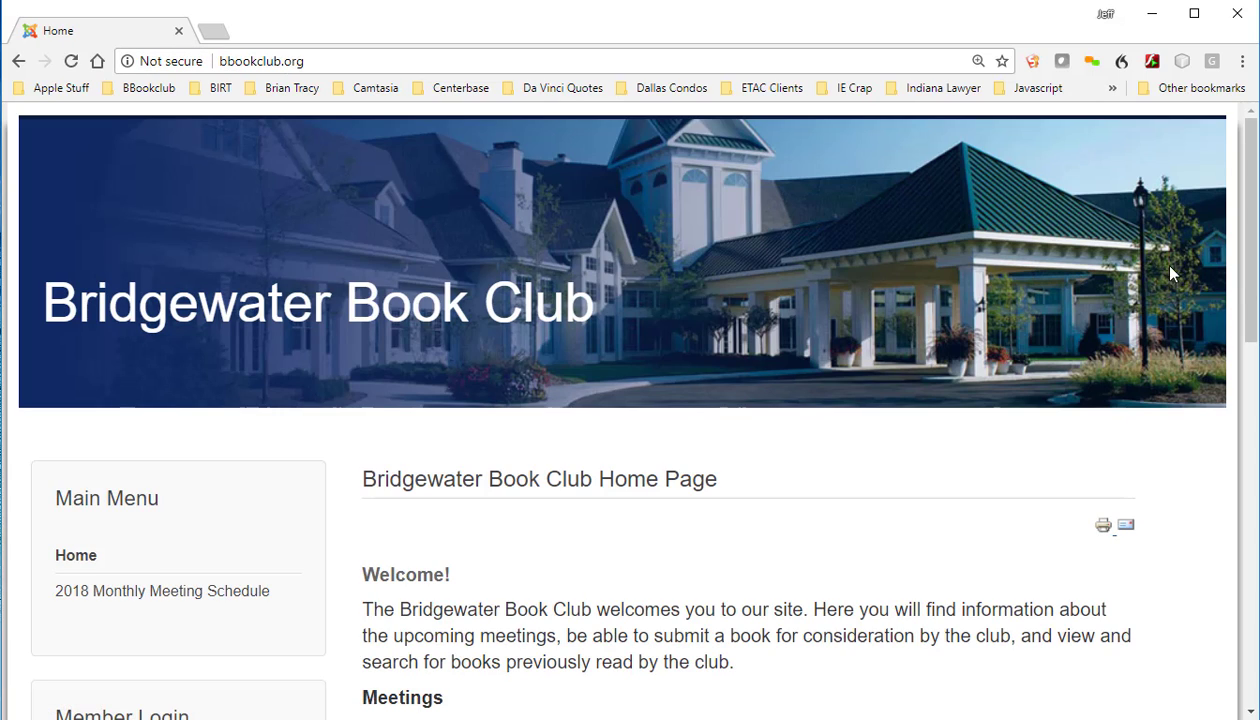
pyautogui.moveTo(1249, 281); pyautogui.dragTo(1252, 468)
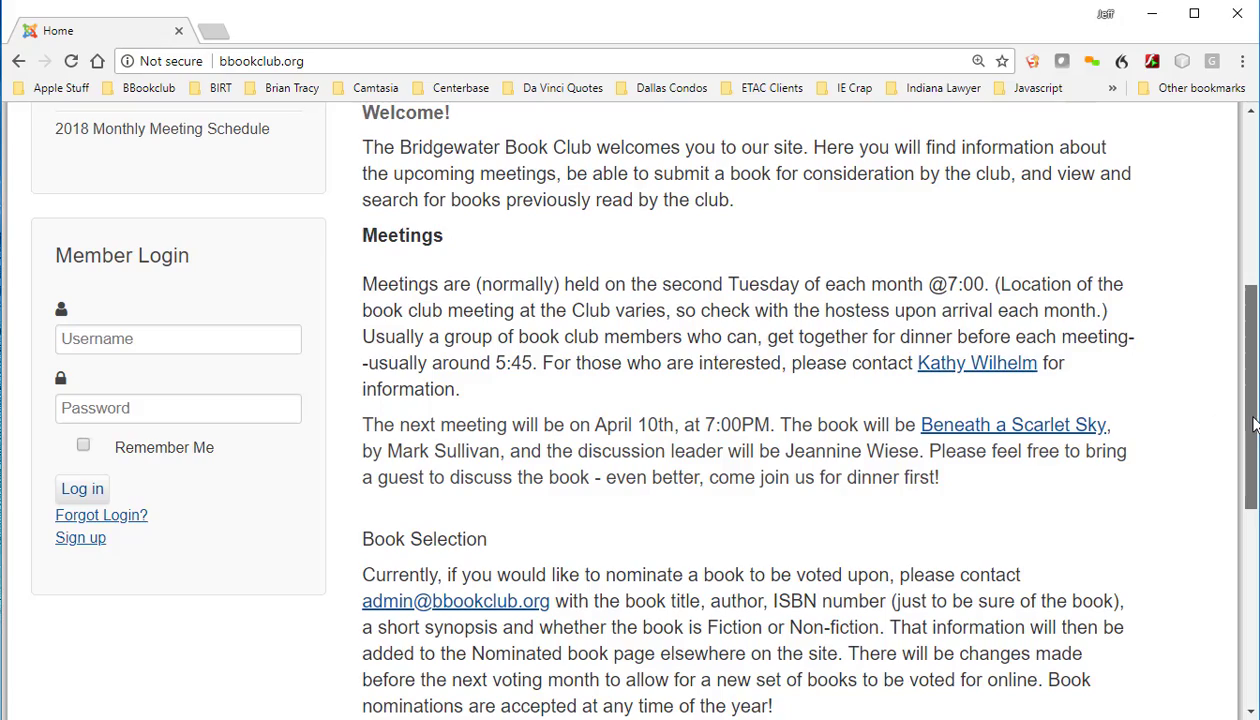
pyautogui.moveTo(1254, 425); pyautogui.dragTo(1229, 394)
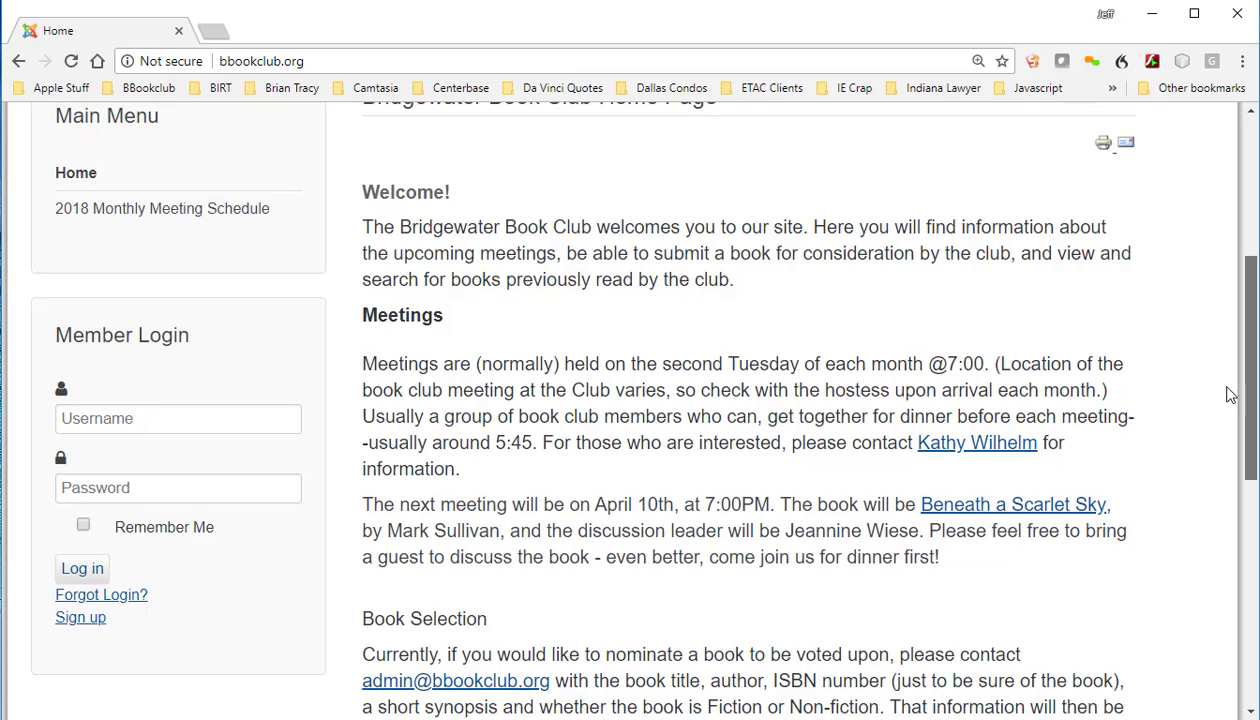
# Step: Log in to the member area with the username bbtest2 and the account password
pyautogui.click(181, 430)
pyautogui.write('bbte')
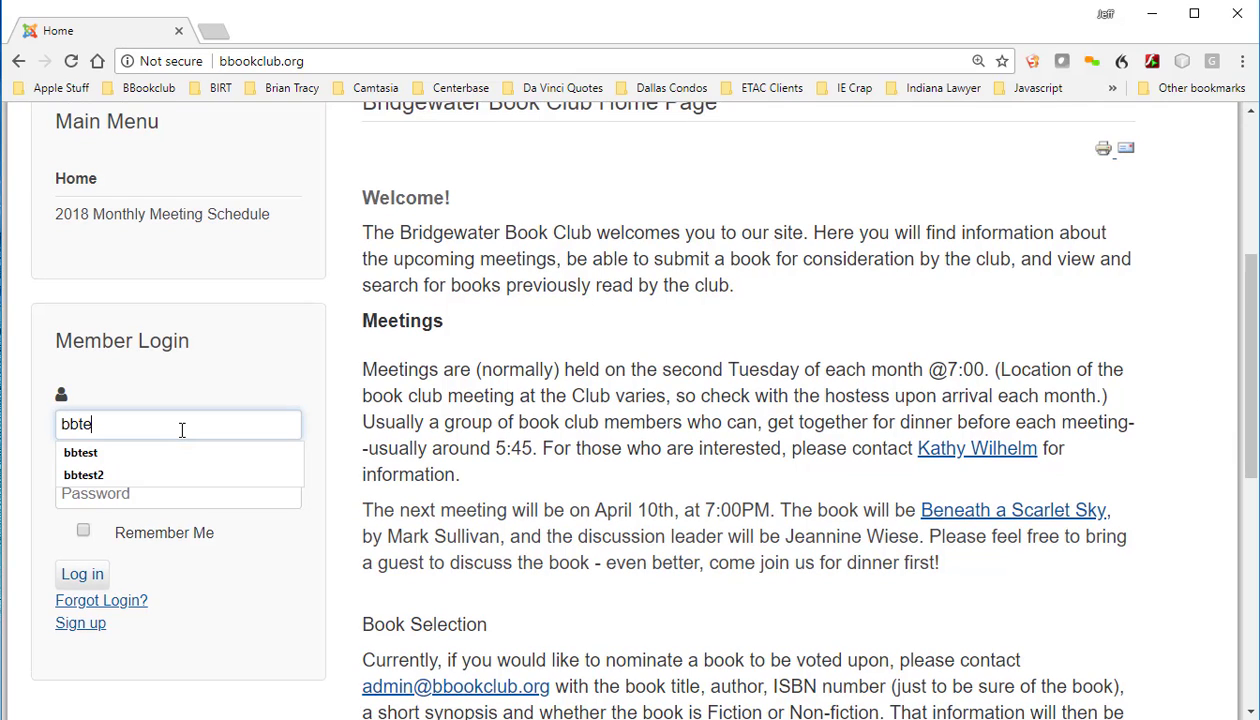
pyautogui.write('st2')
pyautogui.click(147, 494)
pyautogui.write('*')
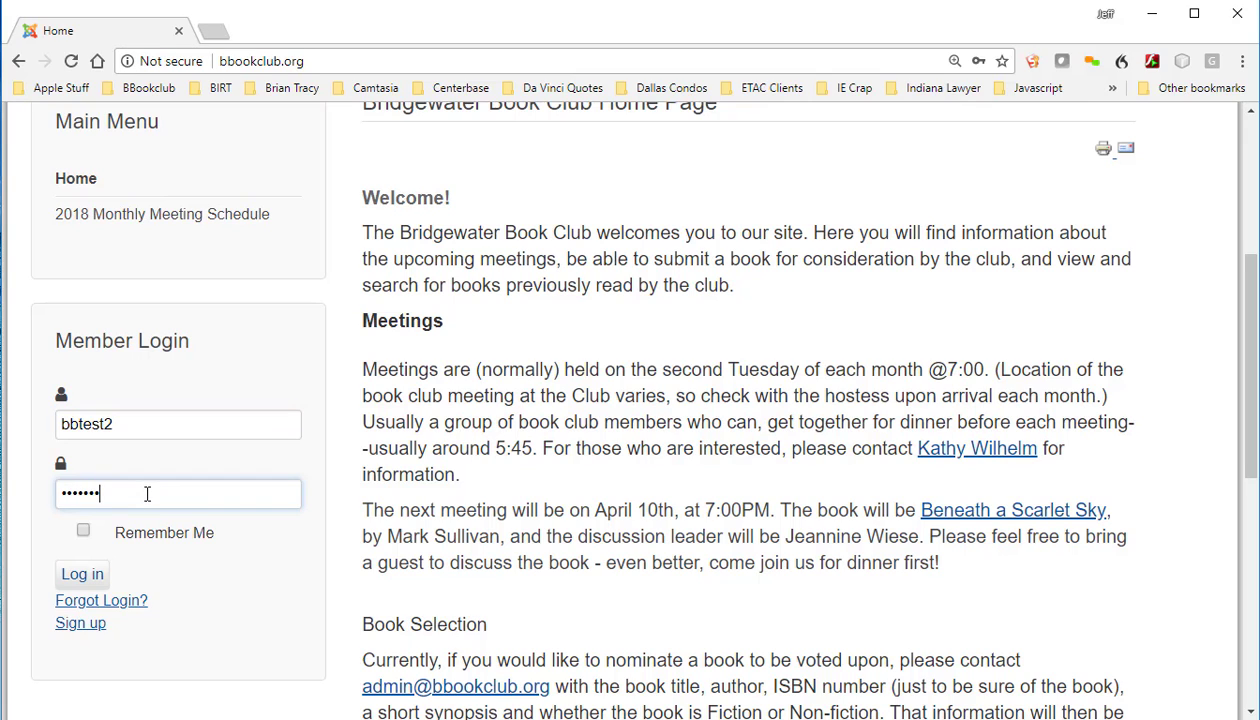
pyautogui.tripleClick(96, 628)
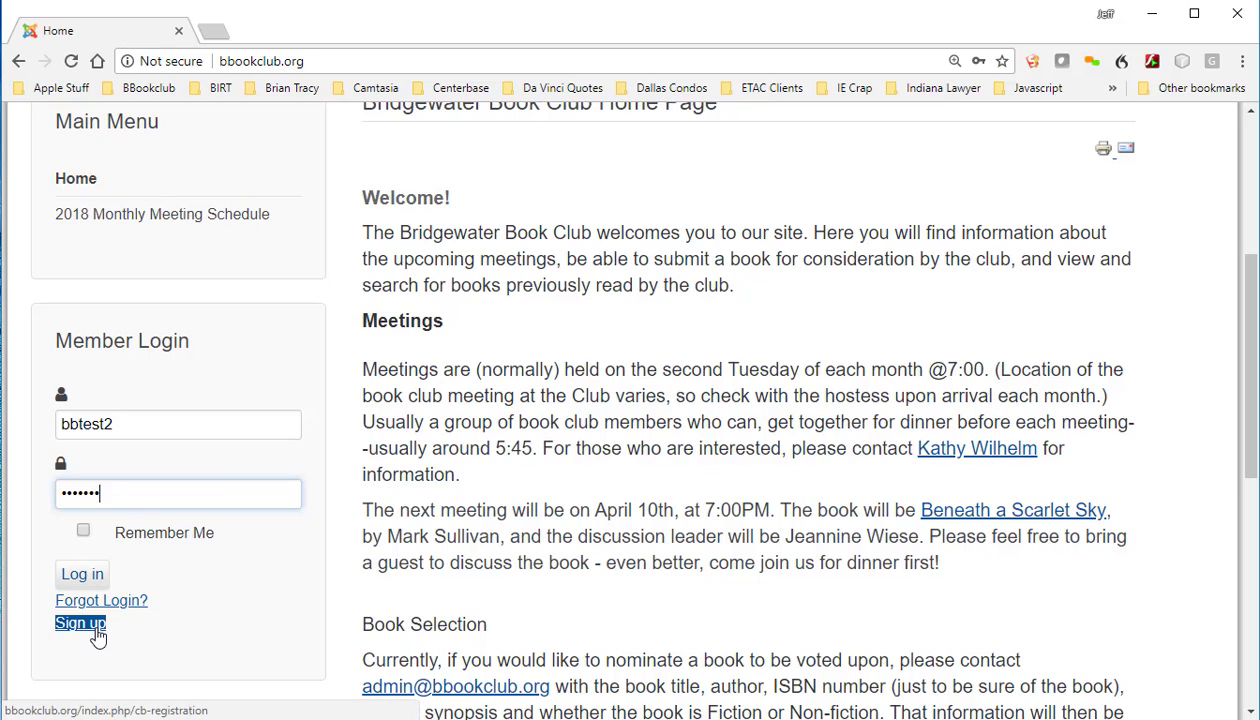
pyautogui.tripleClick(109, 607)
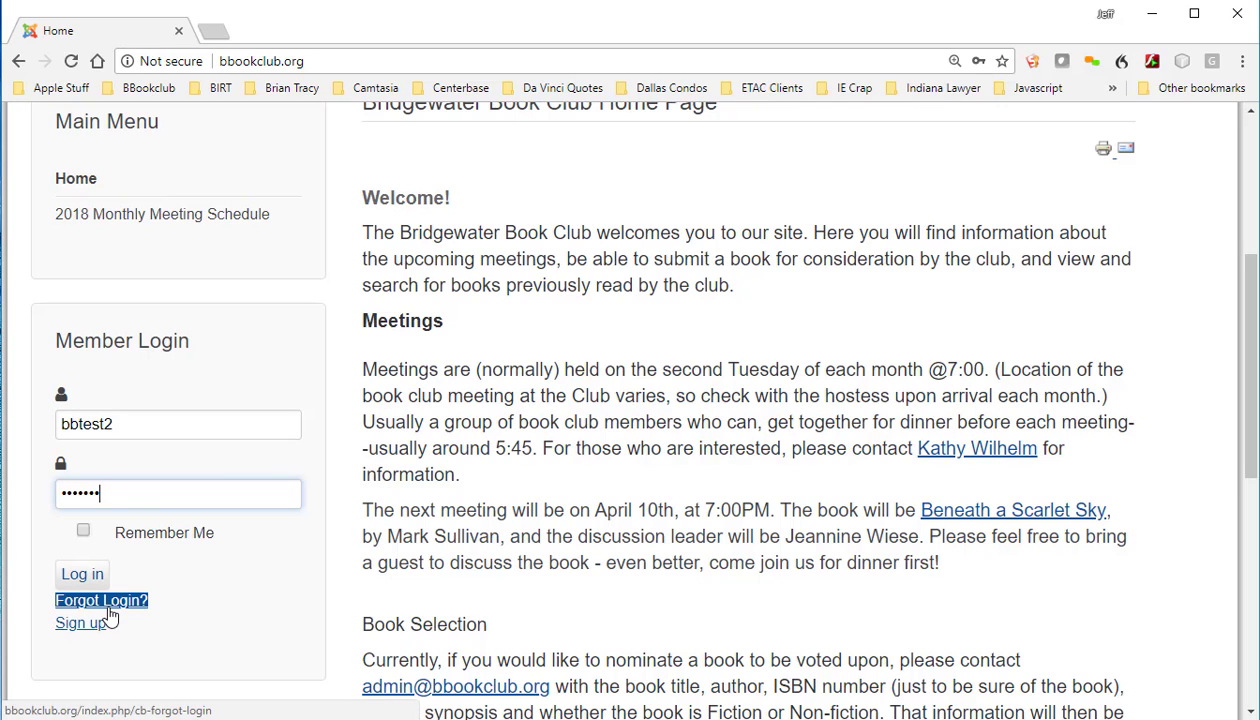
pyautogui.click(83, 575)
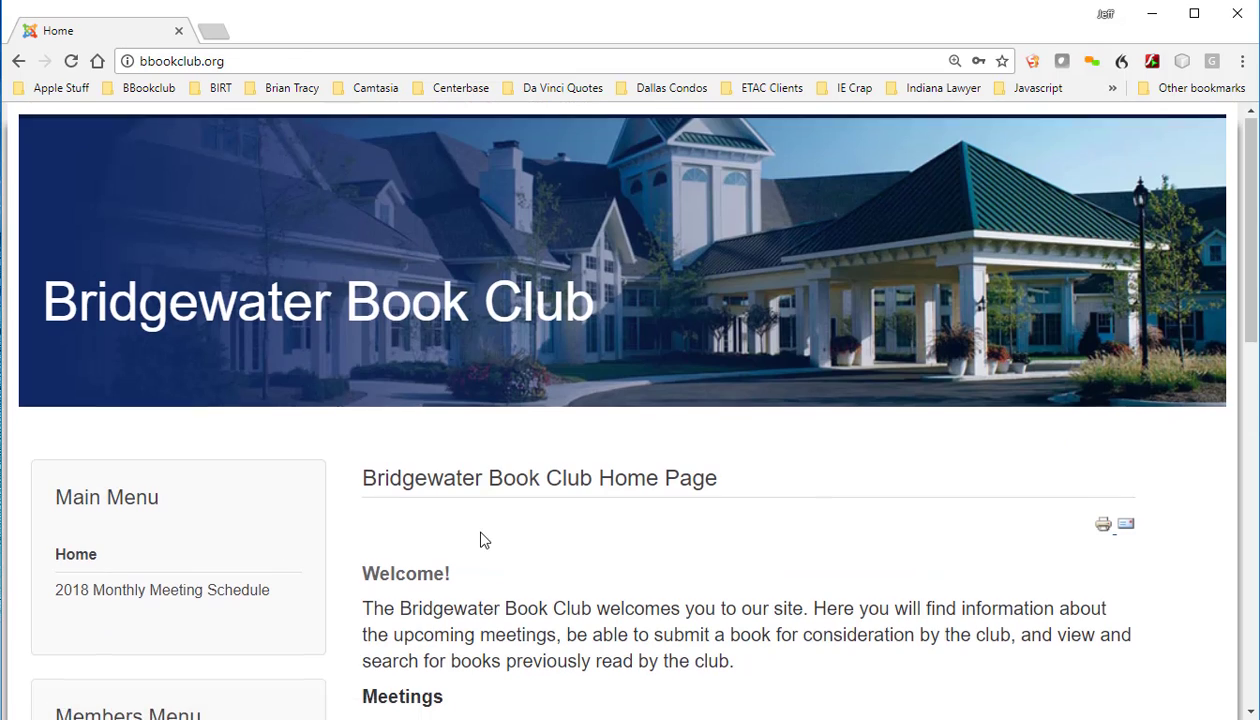
# Step: Open the Books Read page offered to logged-in members
pyautogui.scroll(-8, 480, 537)
pyautogui.scroll(-1, 481, 533)
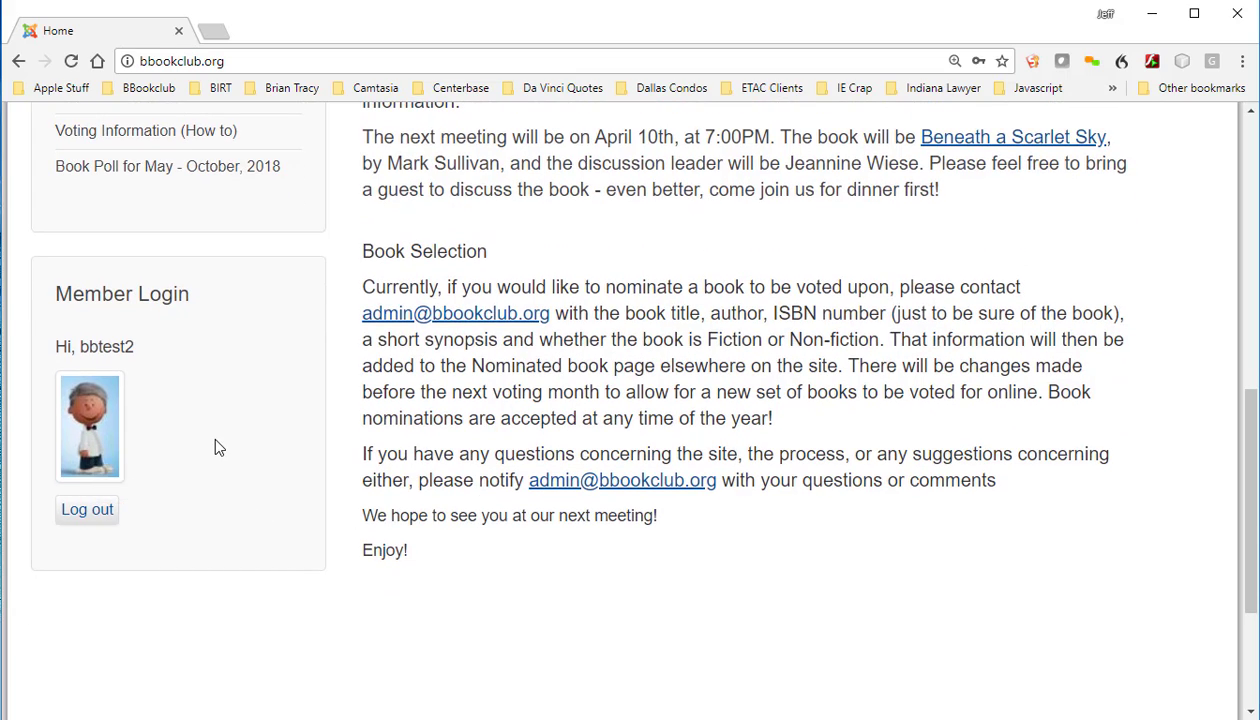
pyautogui.scroll(5, 216, 445)
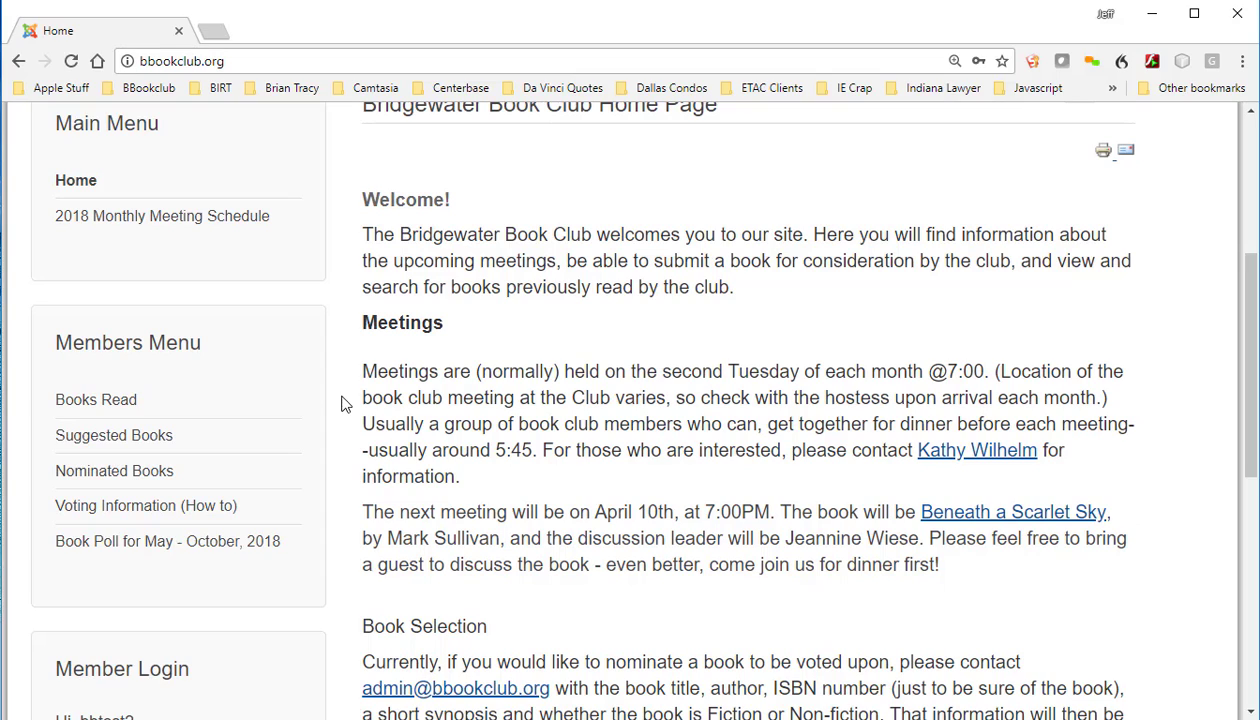
pyautogui.click(115, 402)
pyautogui.click(96, 400)
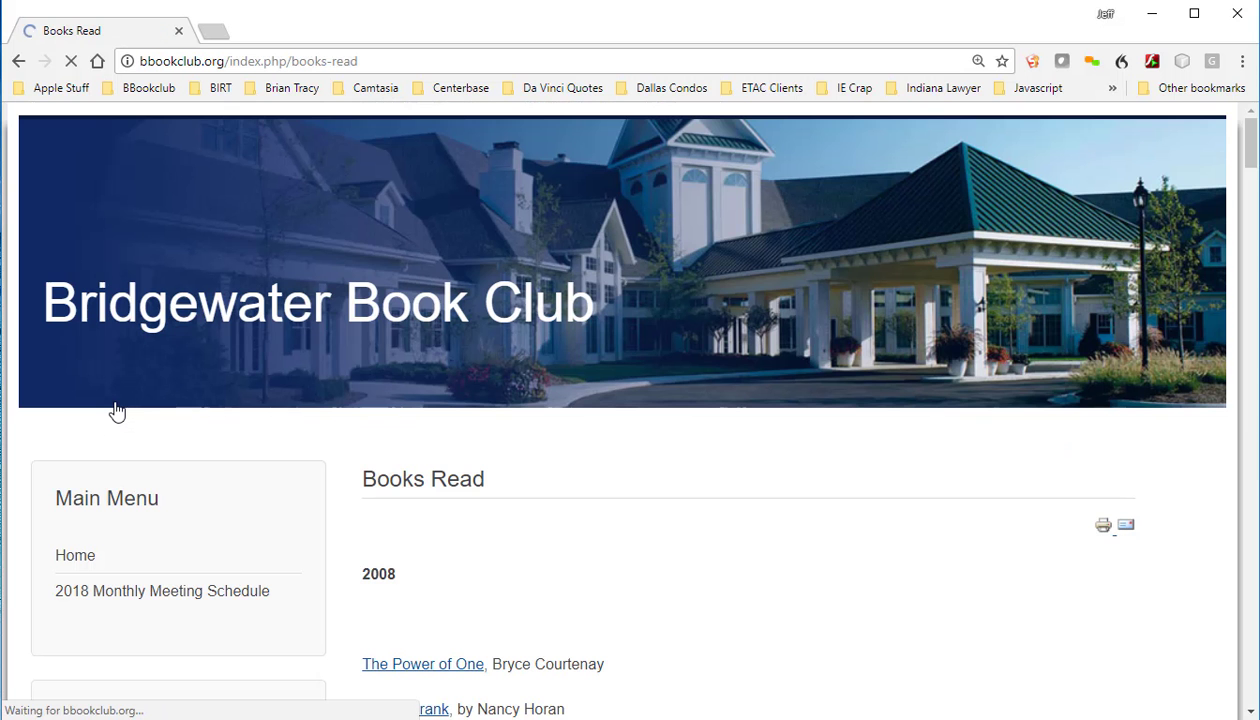
# Step: Look over the start of the Books Read list and open the Suggested Books page
pyautogui.moveTo(1250, 145)
pyautogui.mouseDown()
pyautogui.moveTo(1252, 683)
pyautogui.moveTo(1231, 155)
pyautogui.mouseUp()
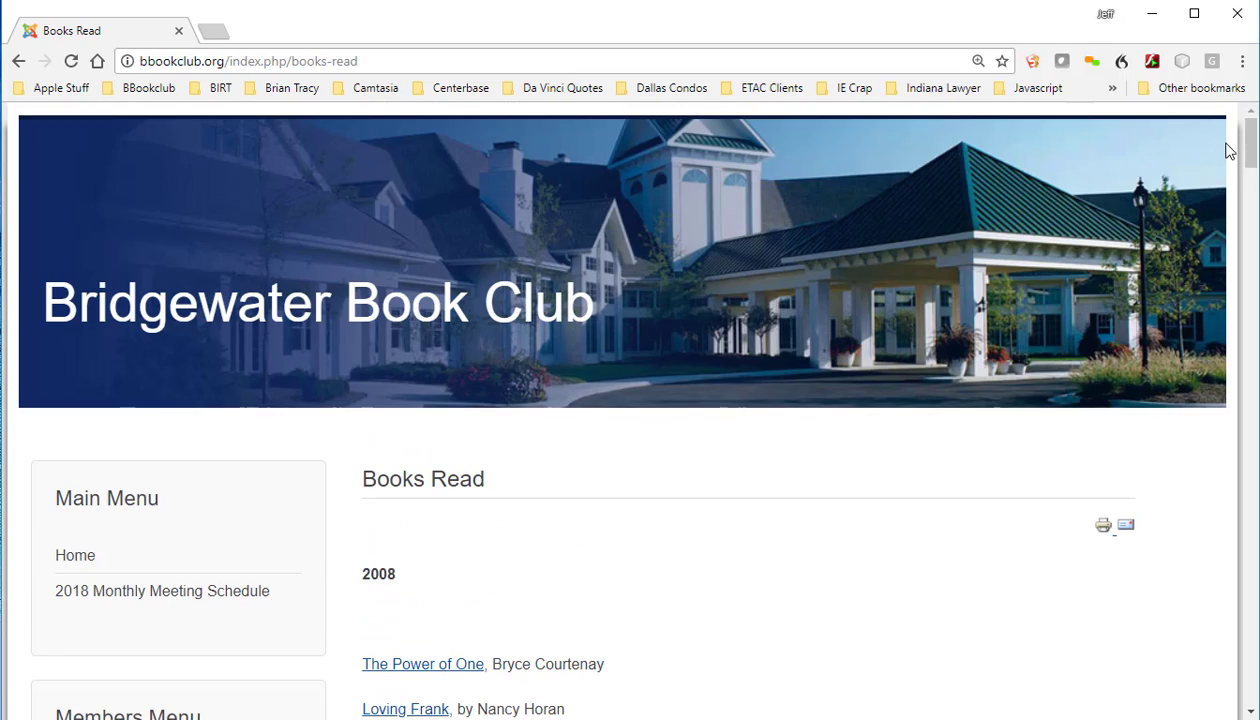
pyautogui.scroll(-1, 330, 460)
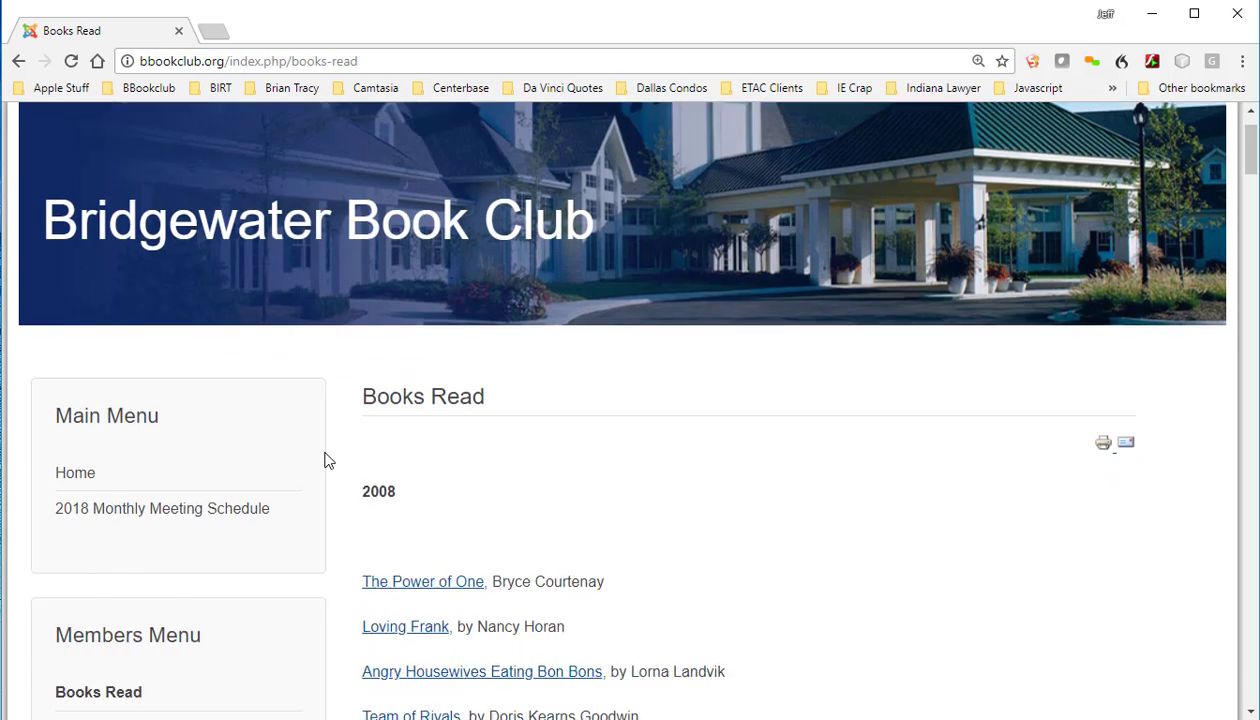
pyautogui.scroll(-3, 330, 460)
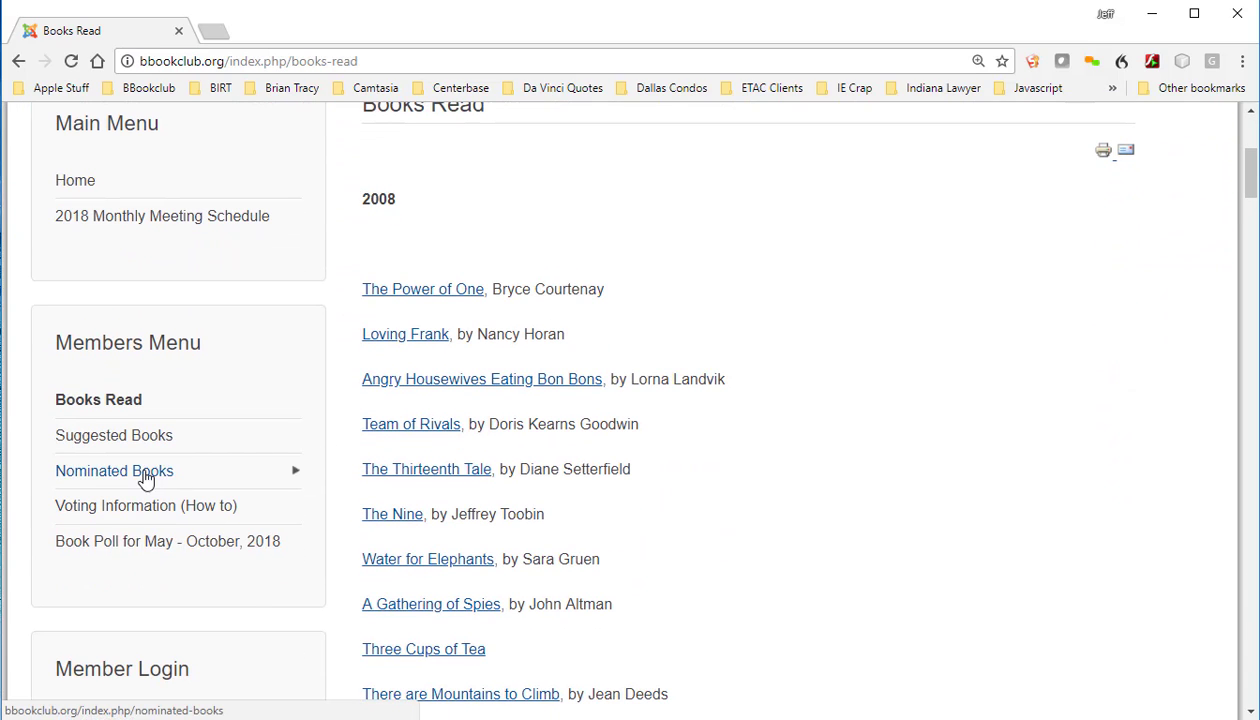
pyautogui.click(141, 445)
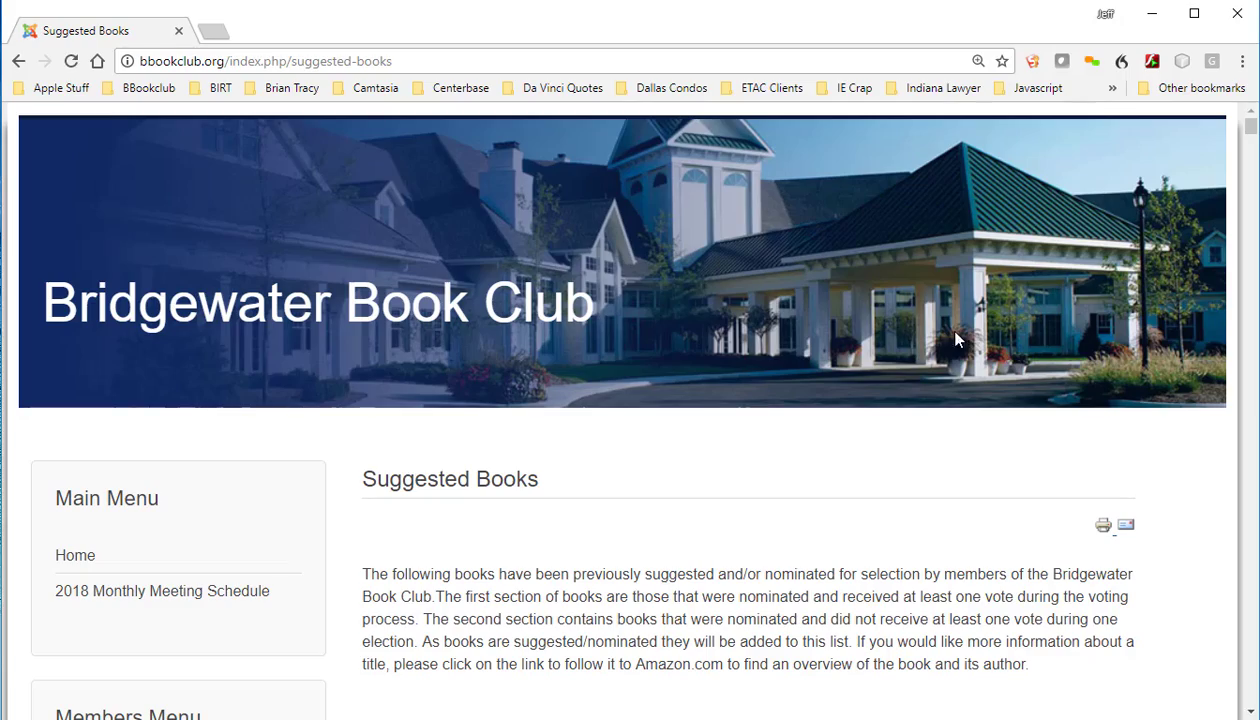
# Step: View the Amazon page linked from the suggested book A Reliable Wife, and close it again
pyautogui.moveTo(1250, 128)
pyautogui.mouseDown()
pyautogui.moveTo(1251, 172)
pyautogui.moveTo(1251, 143)
pyautogui.mouseUp()
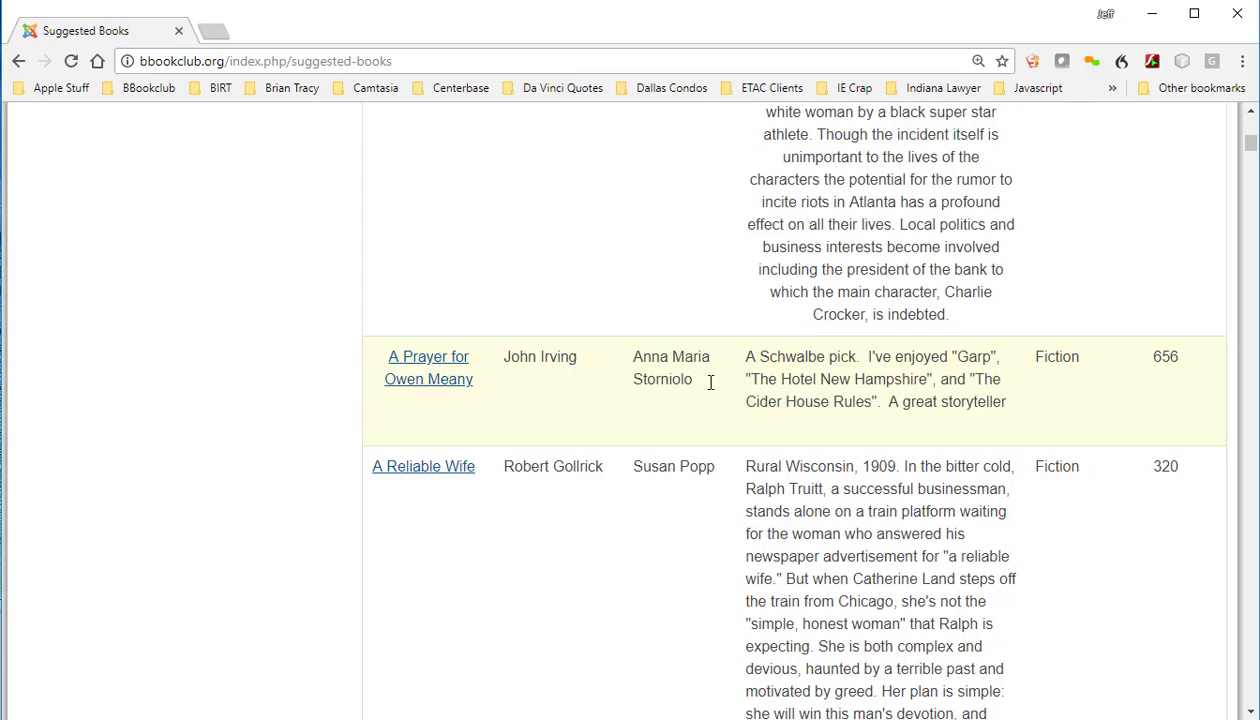
pyautogui.tripleClick(431, 484)
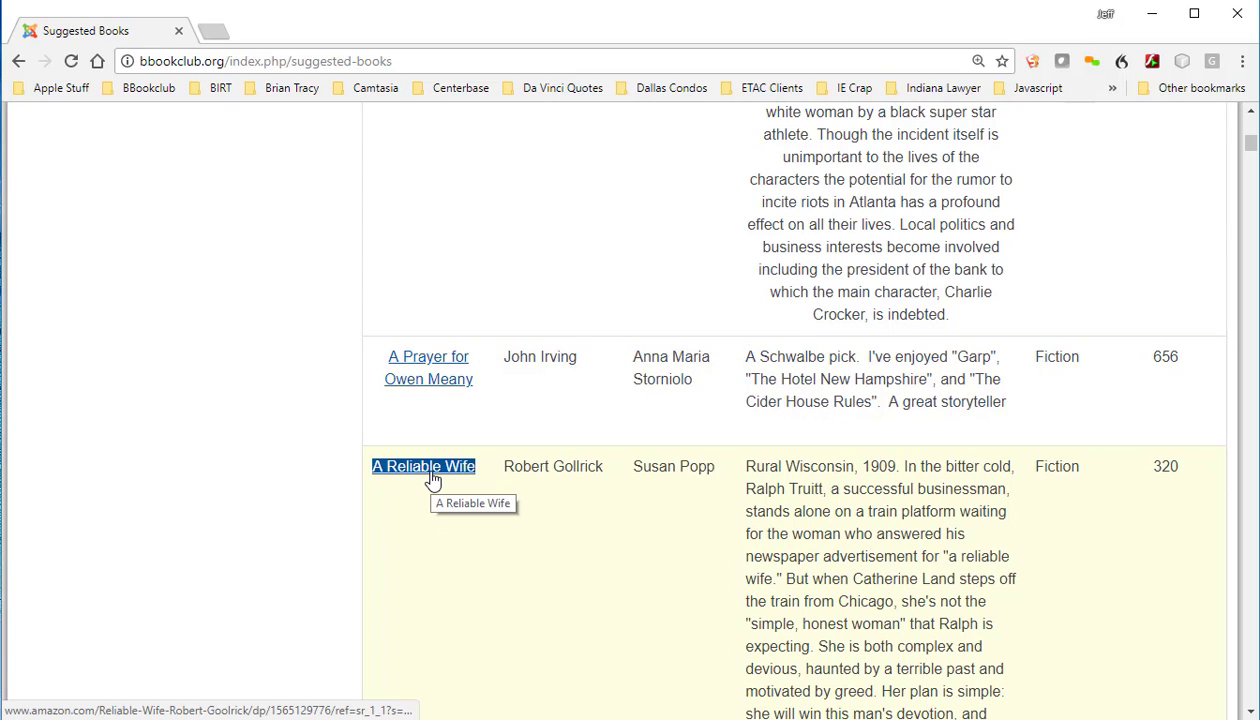
pyautogui.click(431, 480)
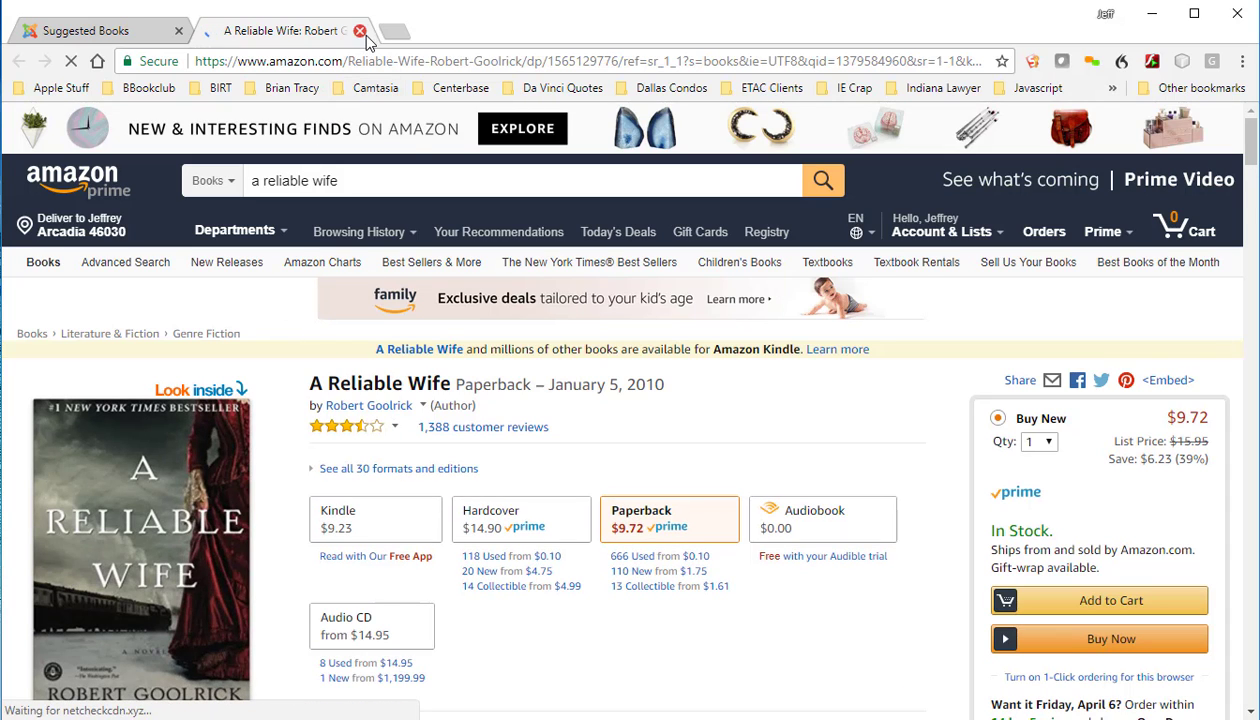
pyautogui.scroll(-3, 620, 458)
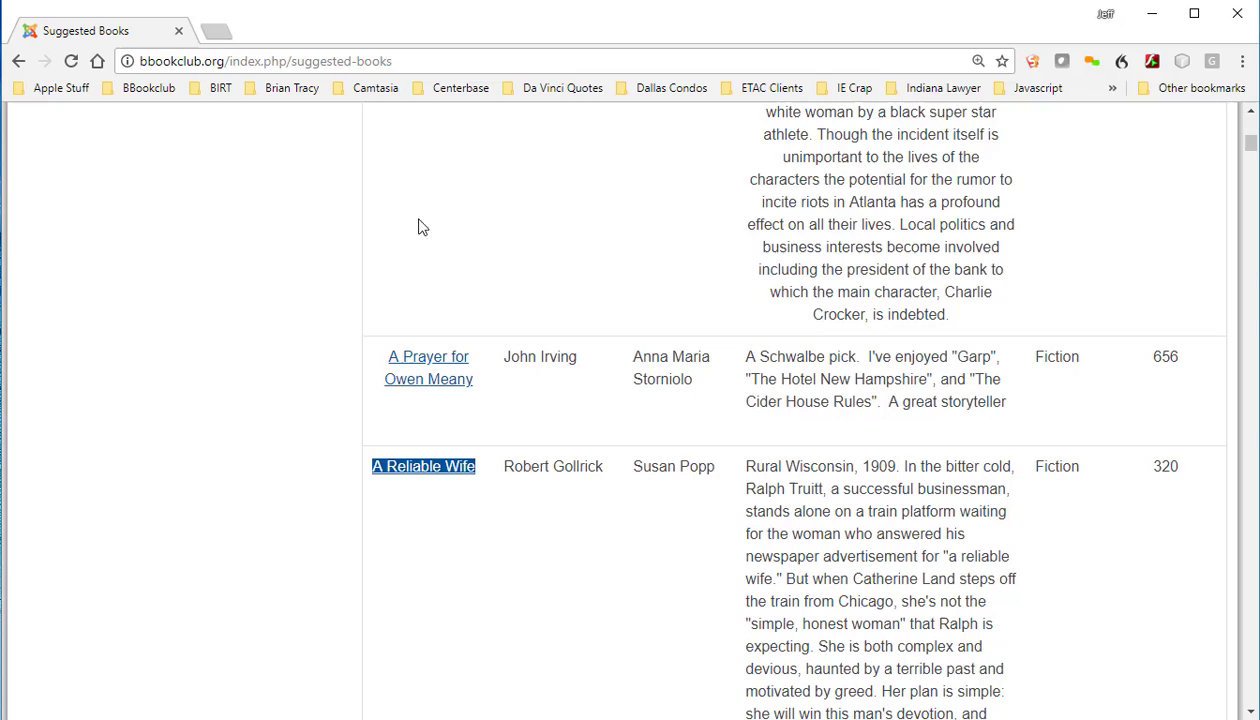
pyautogui.click(359, 30)
# Step: Return to the members' page links and open the Book Poll for May - October, 2018
pyautogui.scroll(15, 1230, 140)
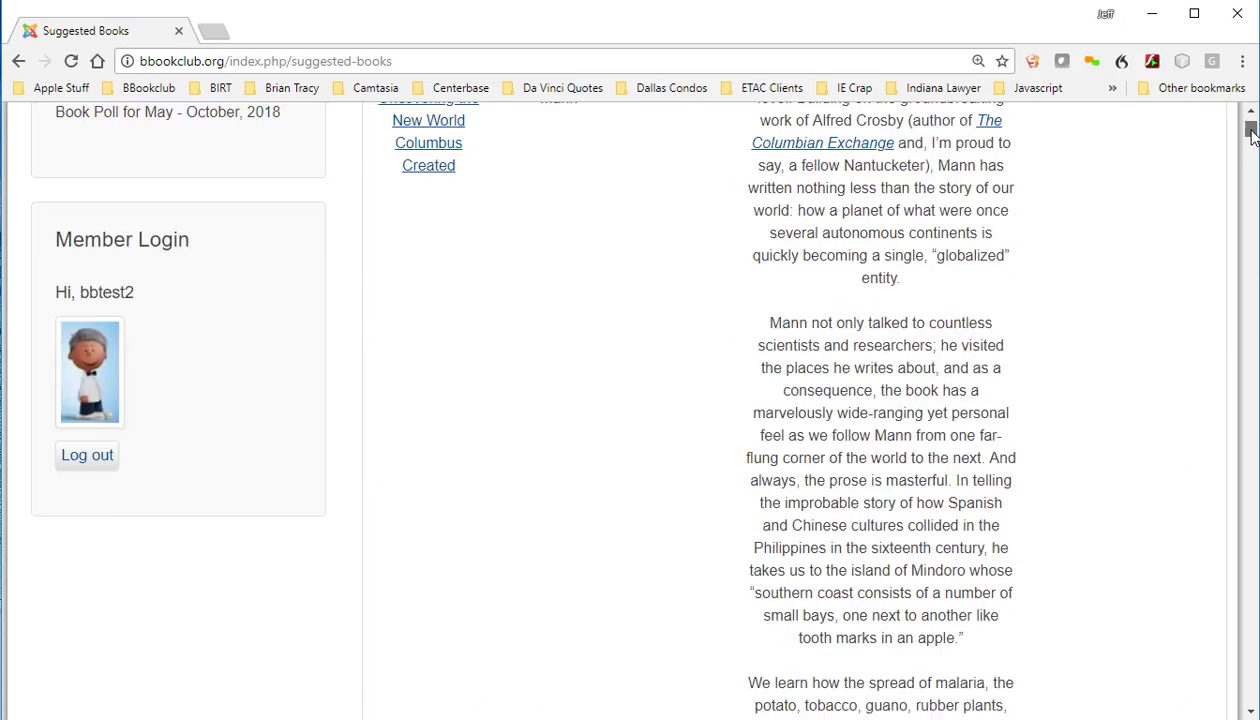
pyautogui.scroll(-4, 700, 371)
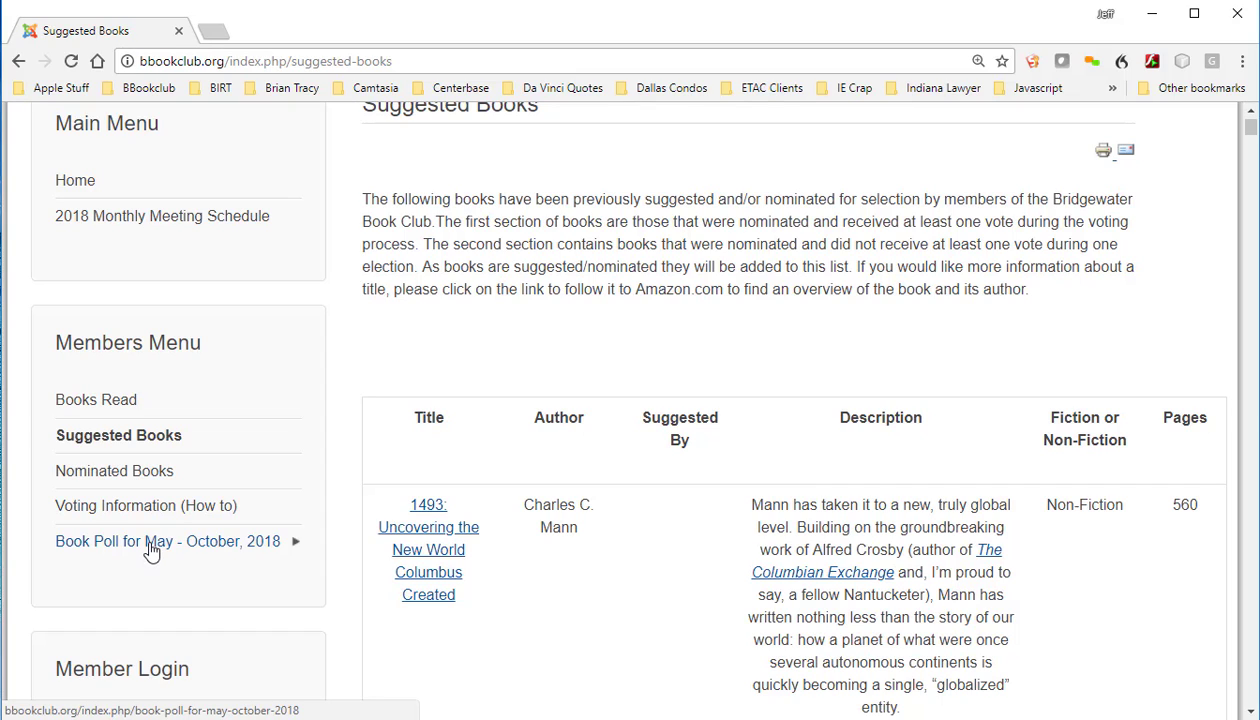
pyautogui.click(150, 548)
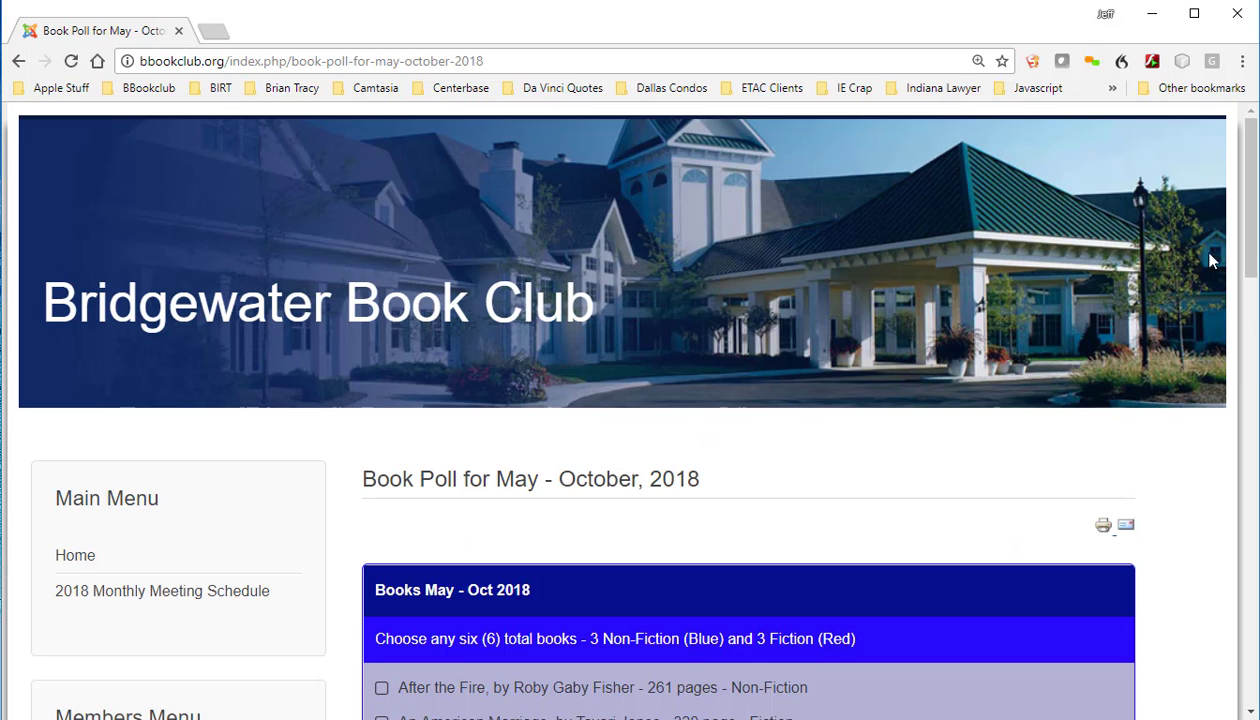
# Step: Select the poll's first five books, After the Fire through Before We Were Yours, and choose Born a Crime instead of Big Little Lies as the sixth
pyautogui.moveTo(1252, 245); pyautogui.dragTo(1252, 358)
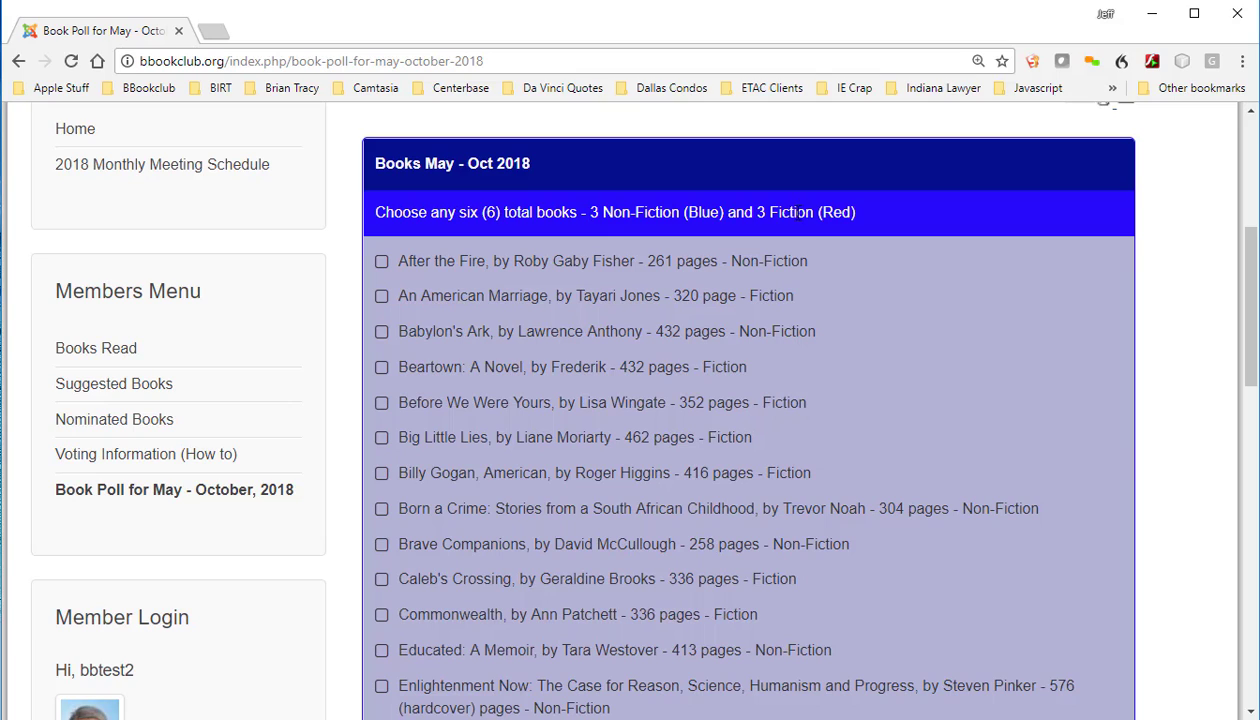
pyautogui.click(382, 262)
pyautogui.click(383, 264)
pyautogui.click(382, 262)
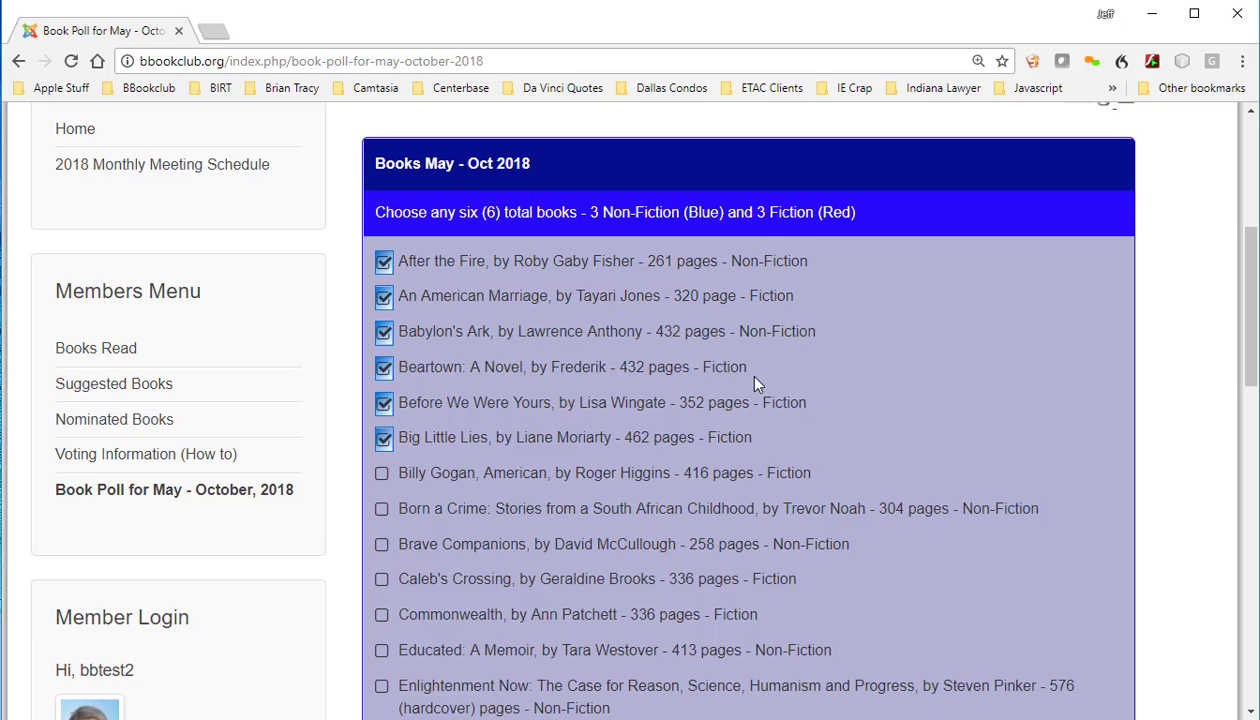
pyautogui.click(383, 439)
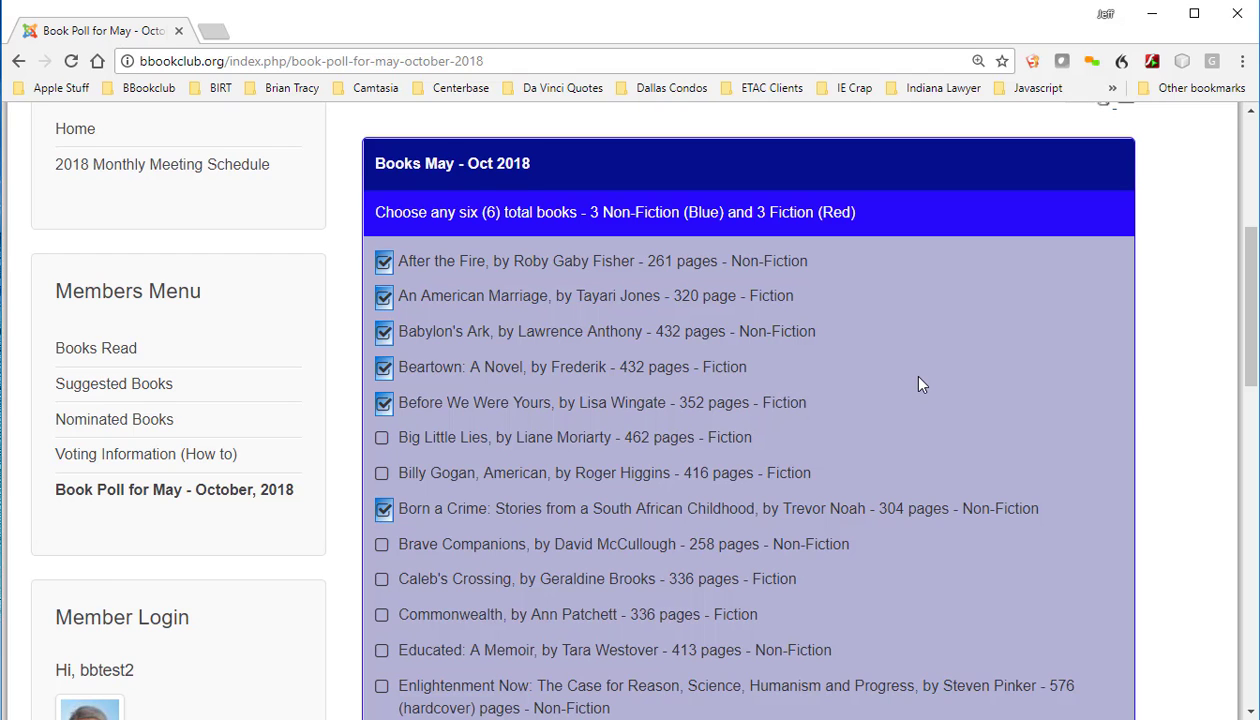
# Step: Print the book poll from its printer-friendly version and close that window
pyautogui.scroll(2, 920, 385)
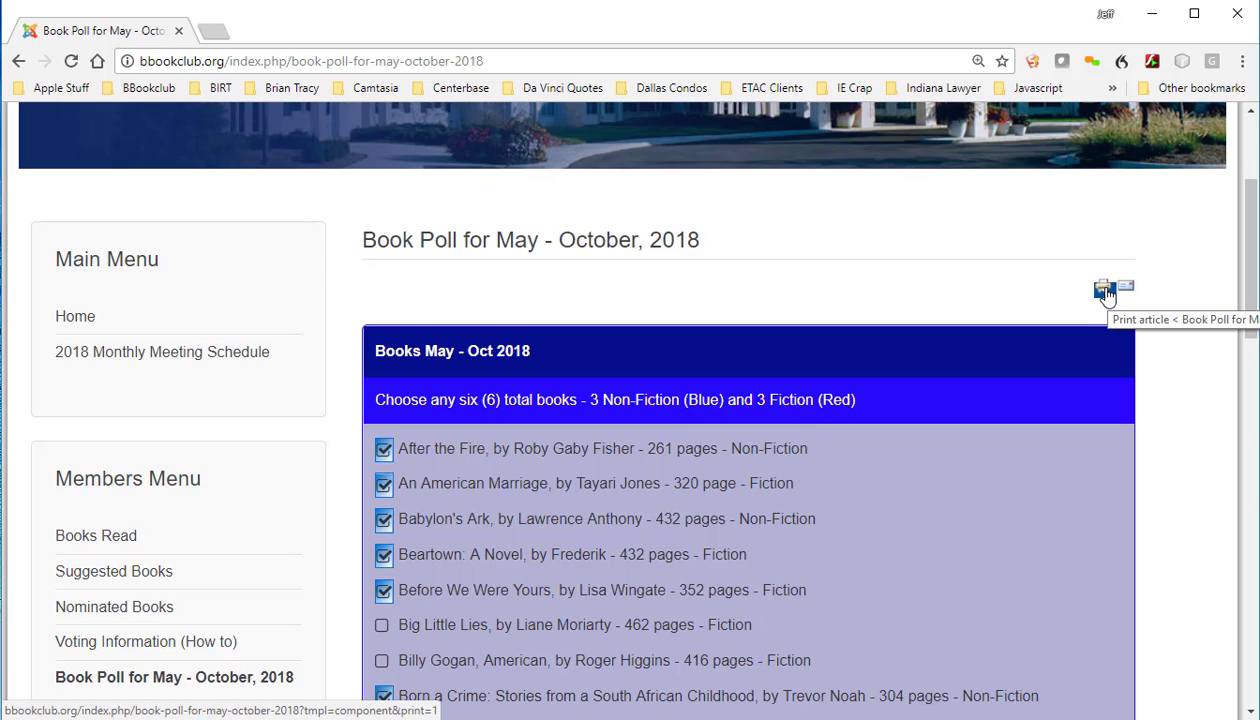
pyautogui.click(1104, 292)
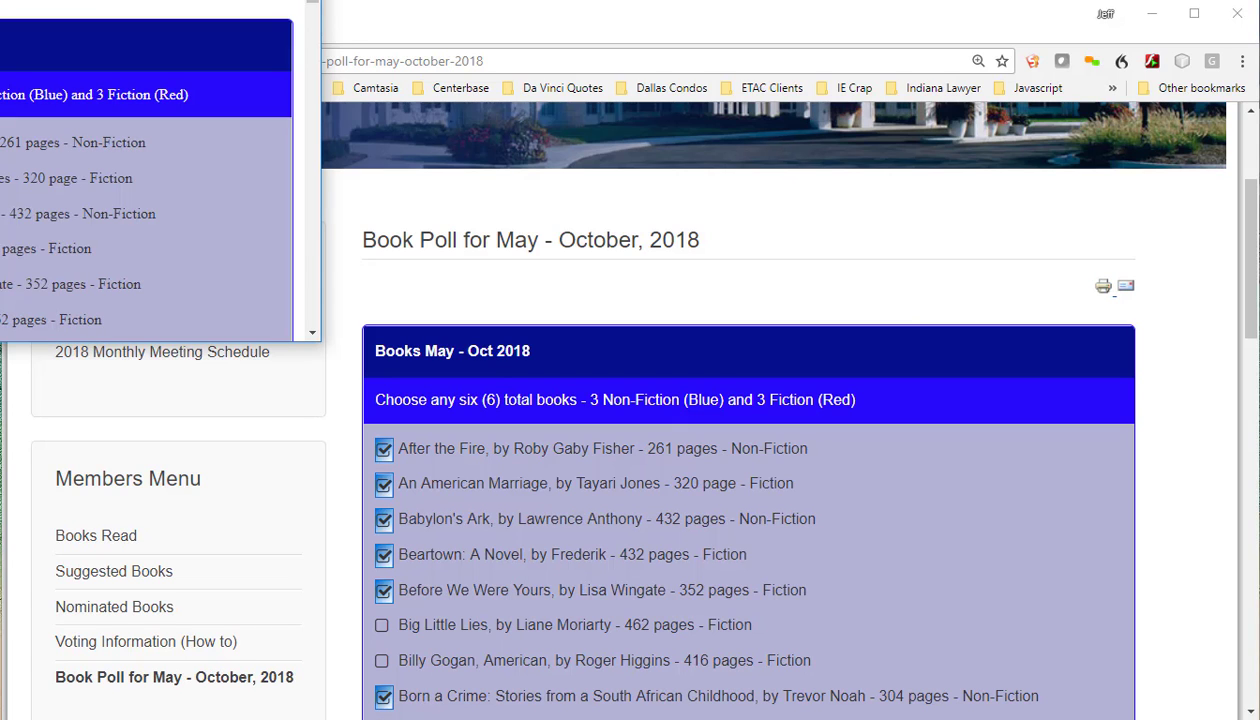
pyautogui.moveTo(190, 2); pyautogui.dragTo(754, 120)
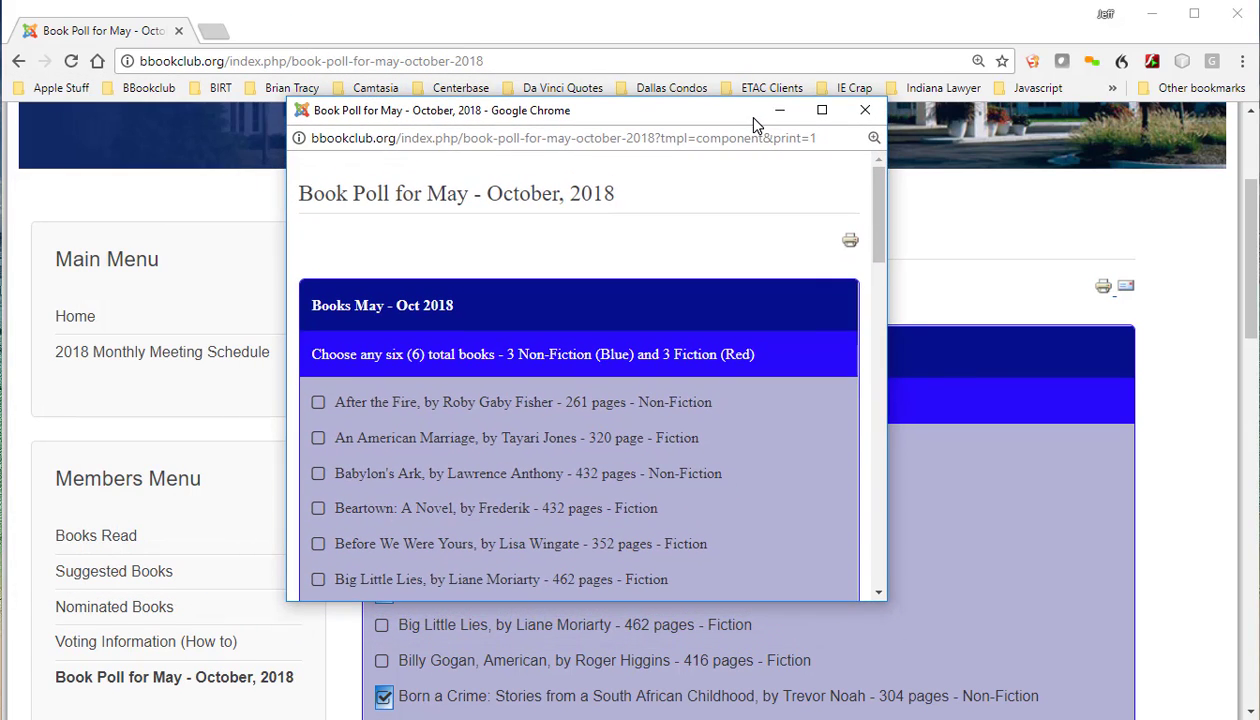
pyautogui.click(850, 245)
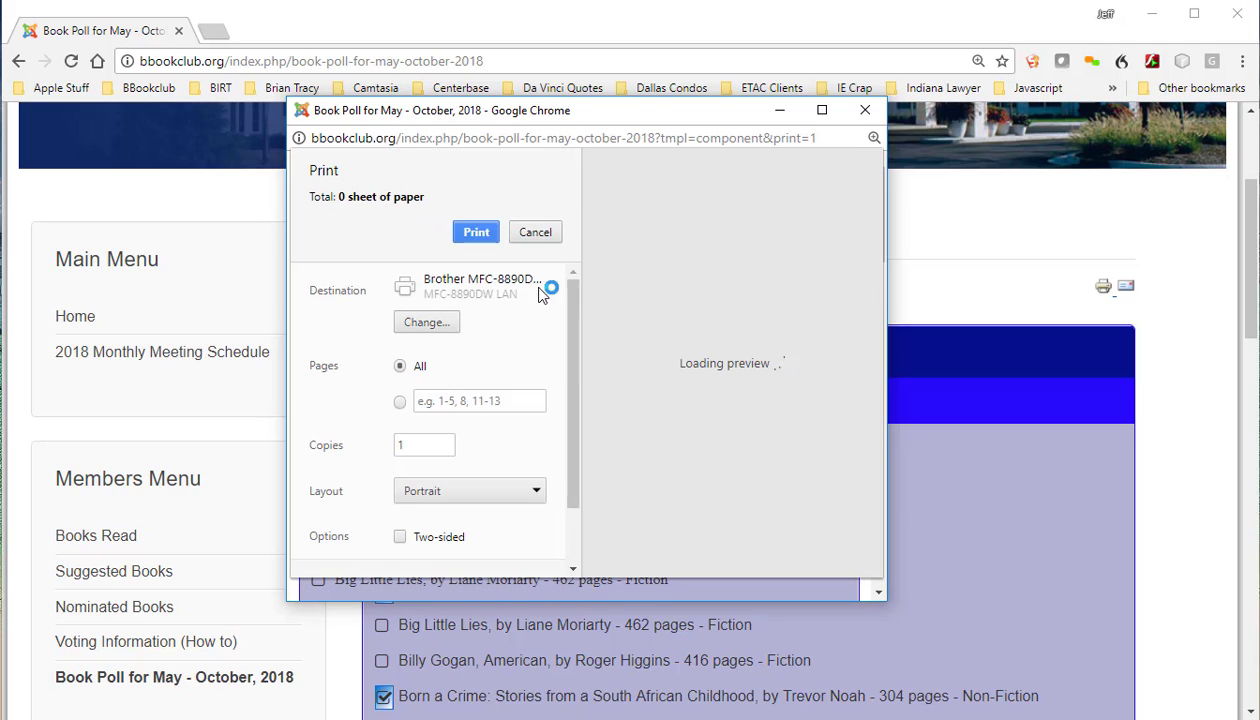
pyautogui.click(484, 236)
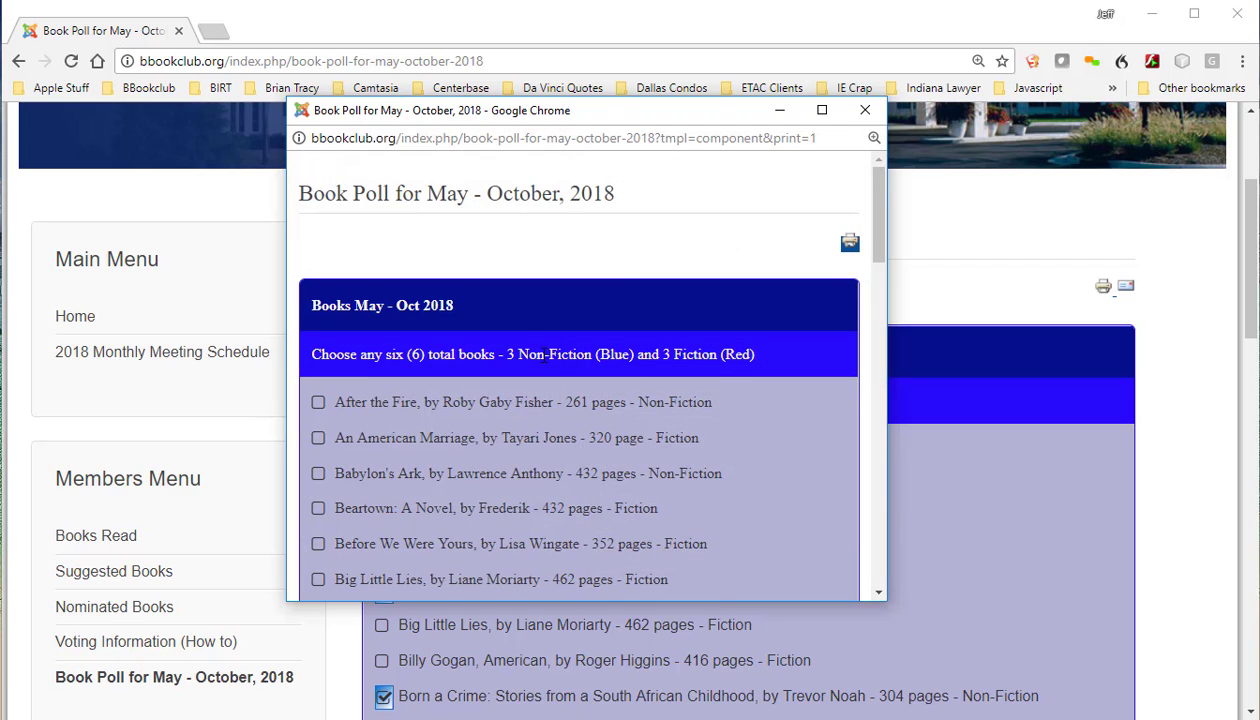
pyautogui.click(864, 111)
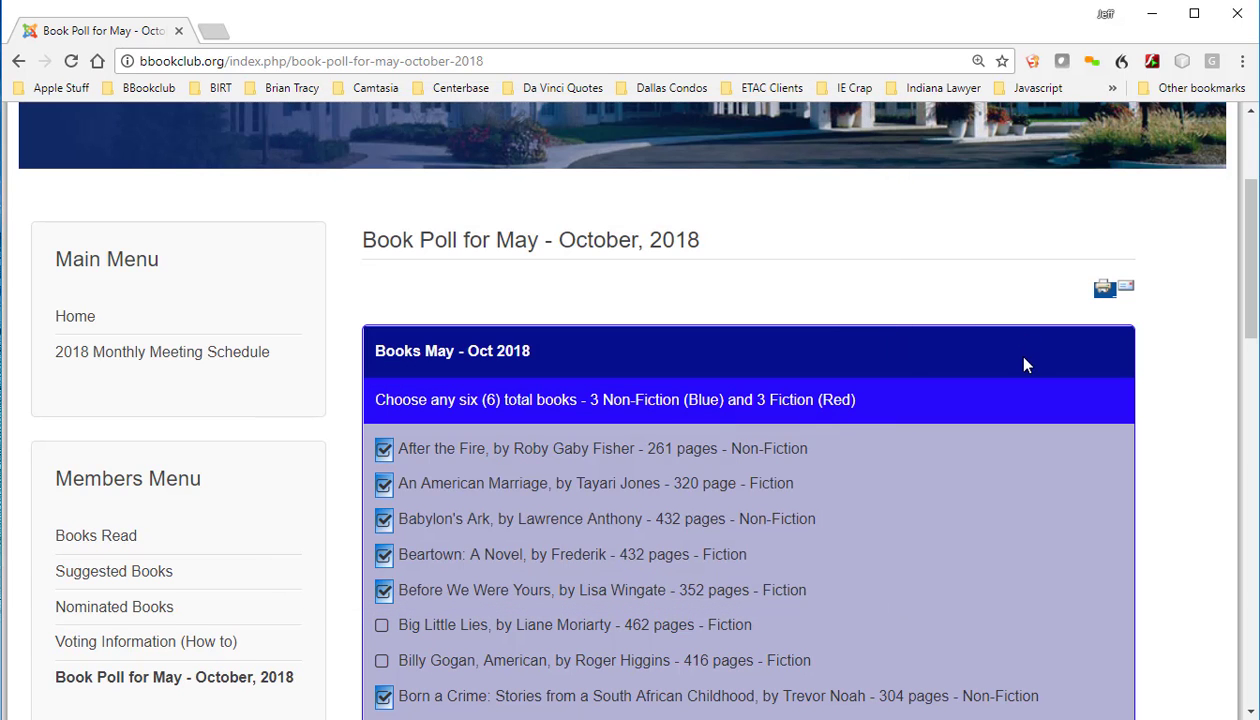
# Step: Open the results of the Books May - Oct 2018 poll and examine the votes per book
pyautogui.moveTo(1249, 325); pyautogui.dragTo(1242, 672)
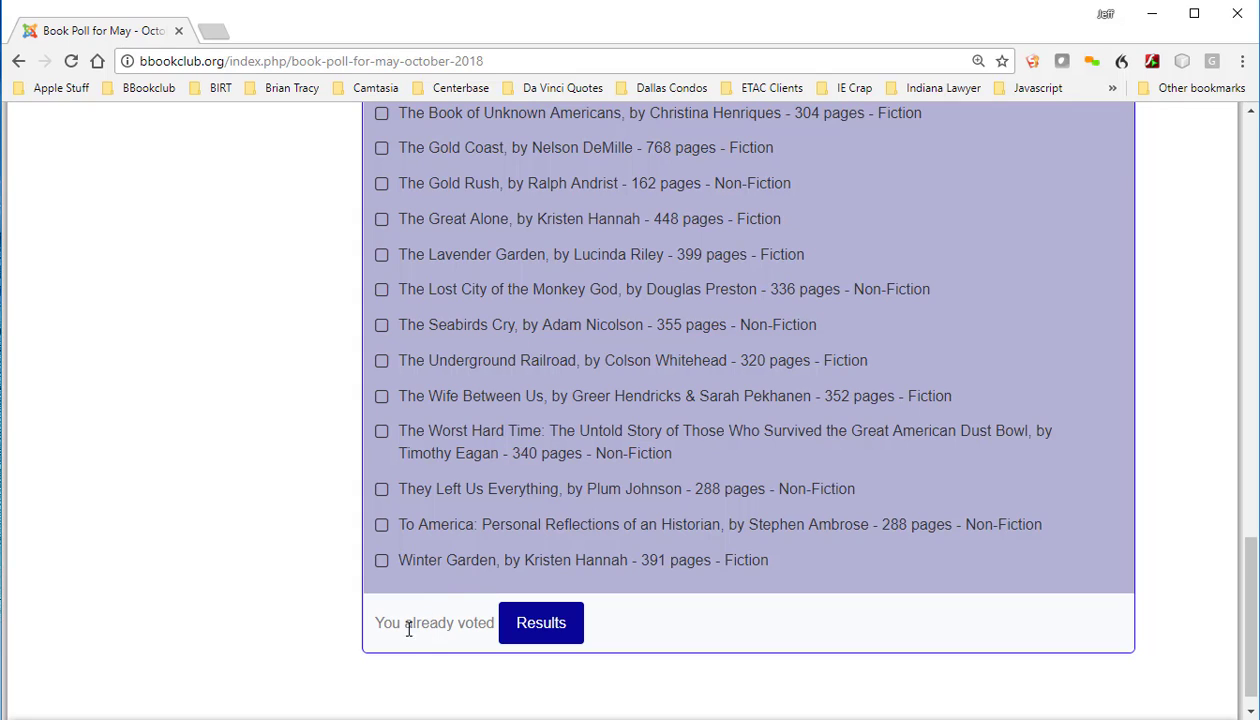
pyautogui.click(531, 632)
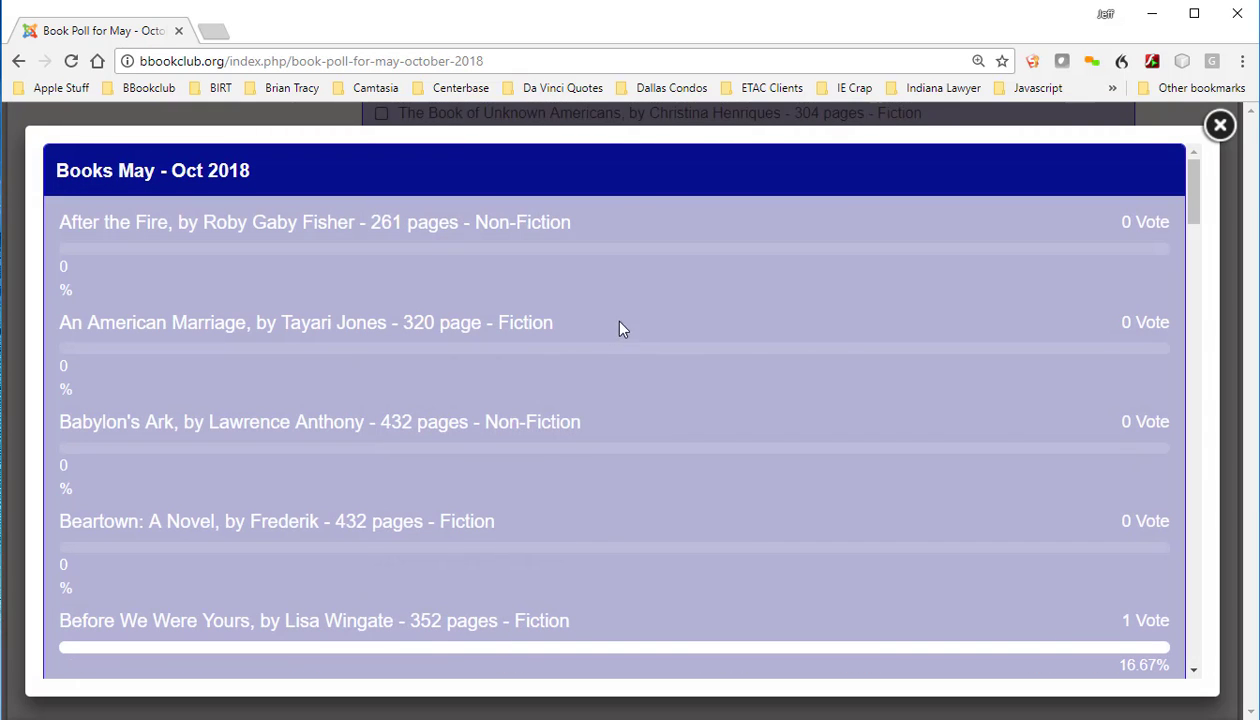
pyautogui.moveTo(1193, 205); pyautogui.dragTo(1213, 163)
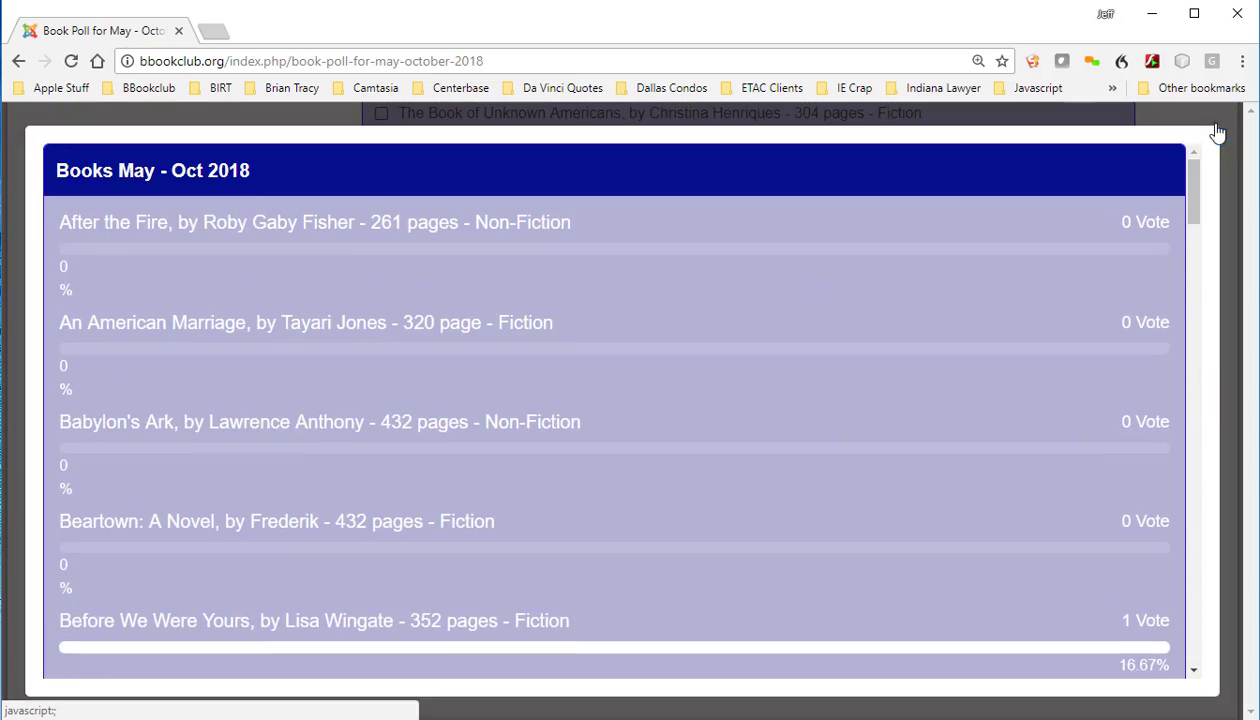
# Step: Close the poll results and review the selected books and the selection rule in the Book Poll for May - October, 2018
pyautogui.click(1219, 128)
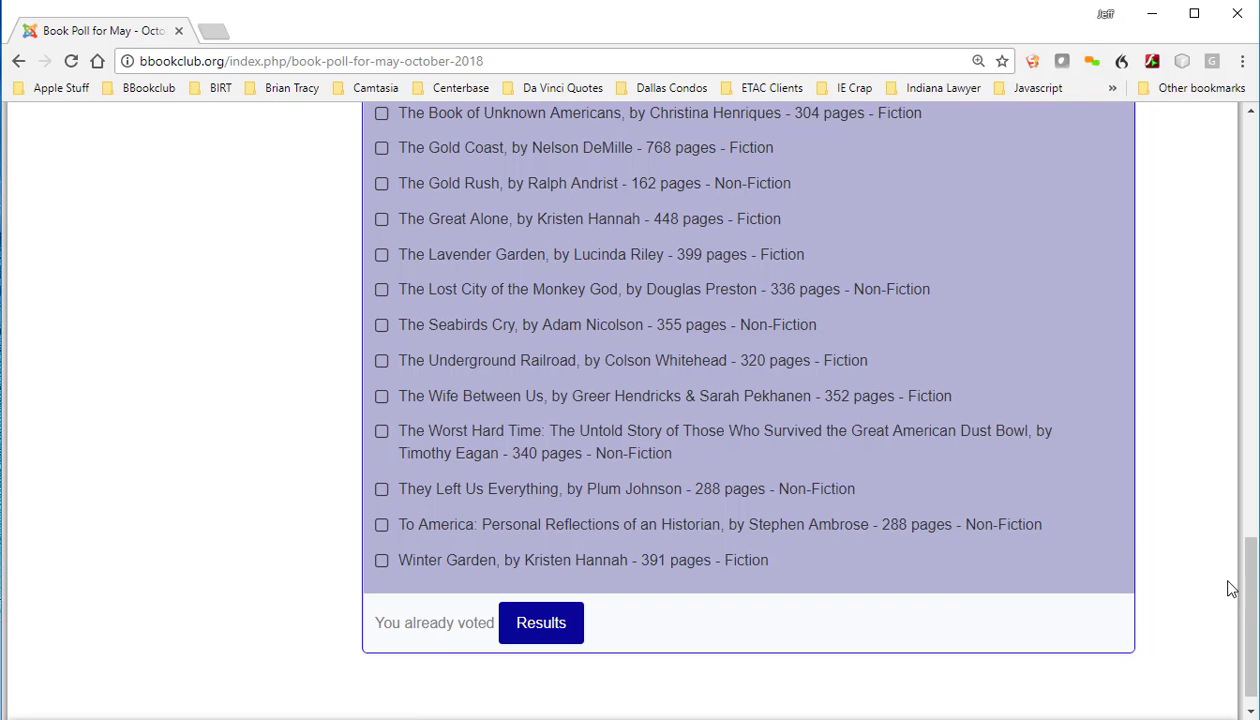
pyautogui.moveTo(1250, 585); pyautogui.dragTo(1190, 170)
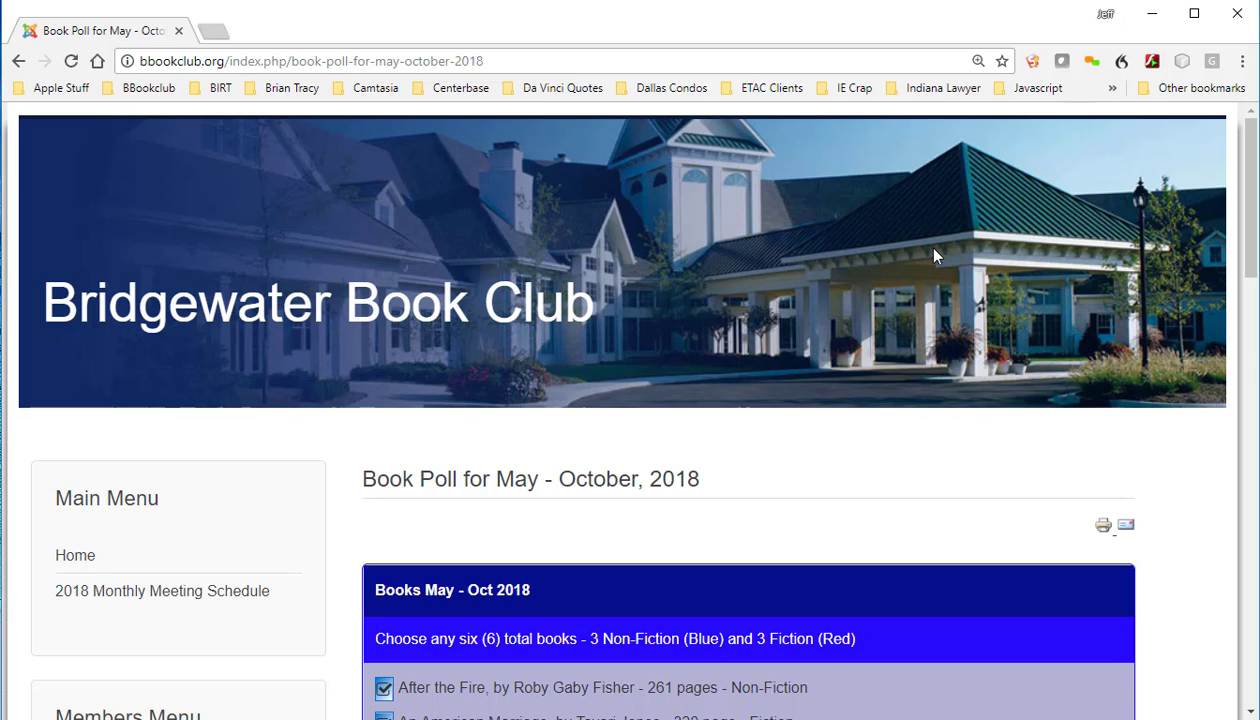
pyautogui.scroll(-5, 876, 458)
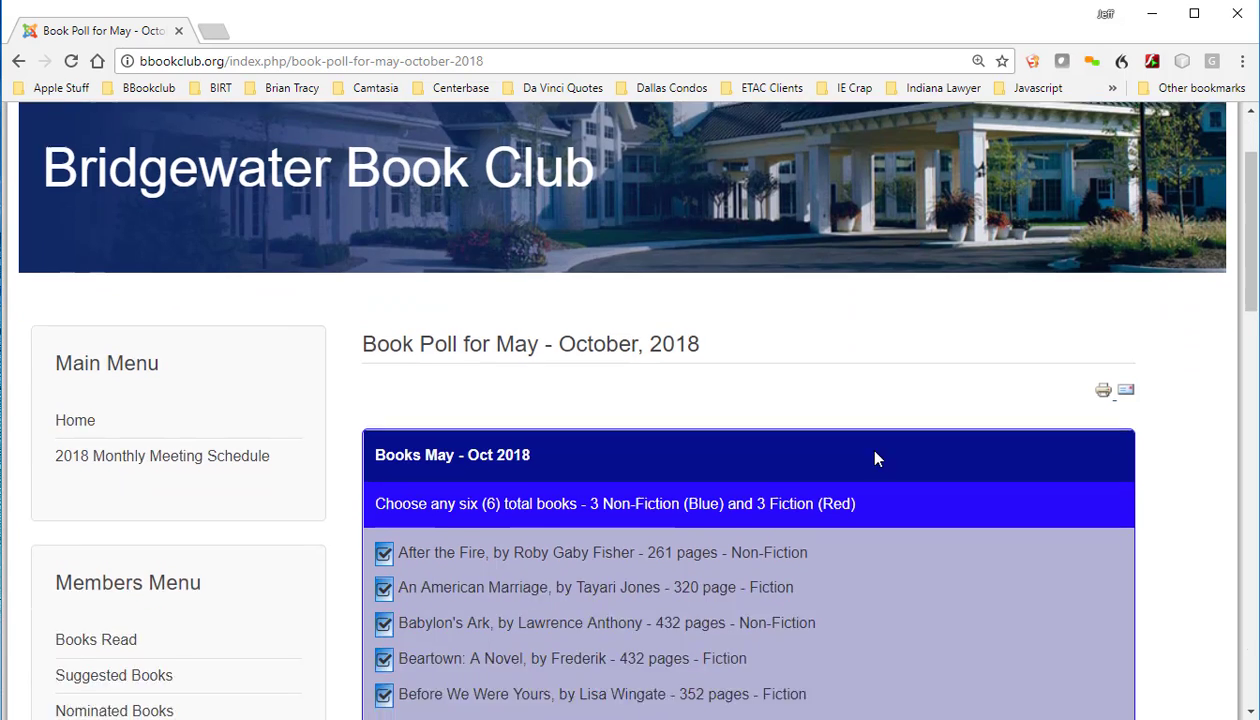
pyautogui.scroll(-2, 872, 458)
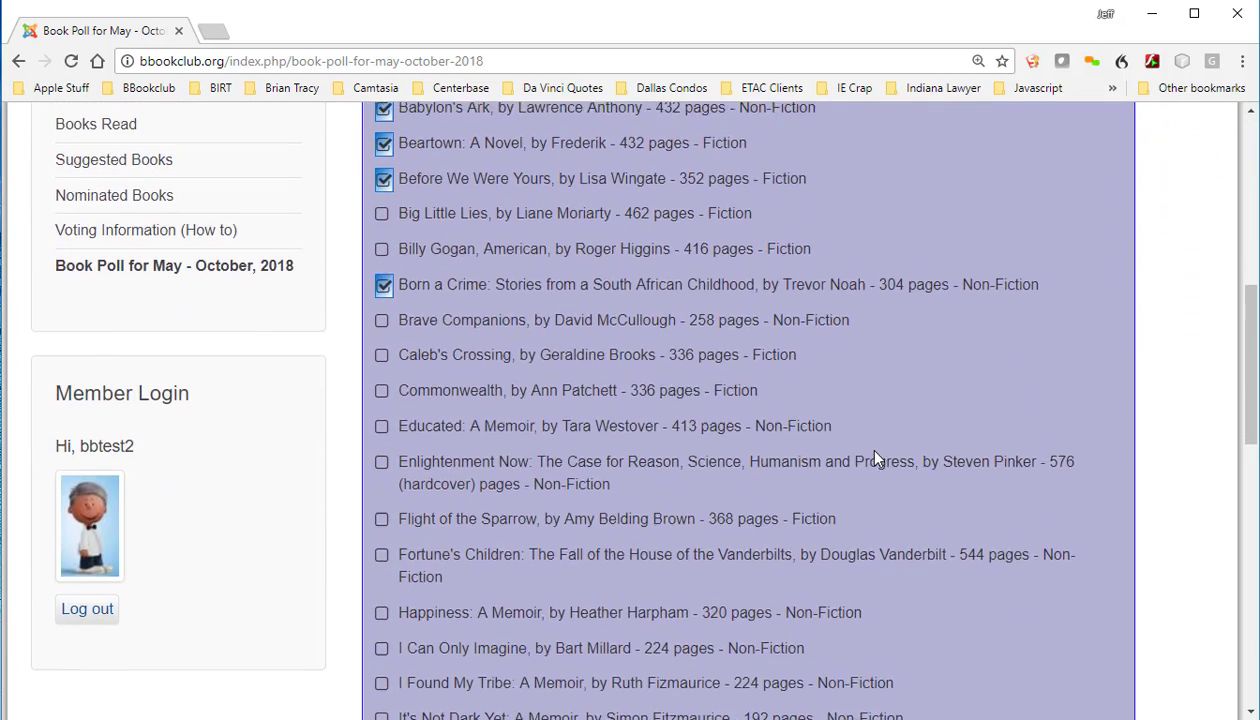
pyautogui.scroll(3, 872, 458)
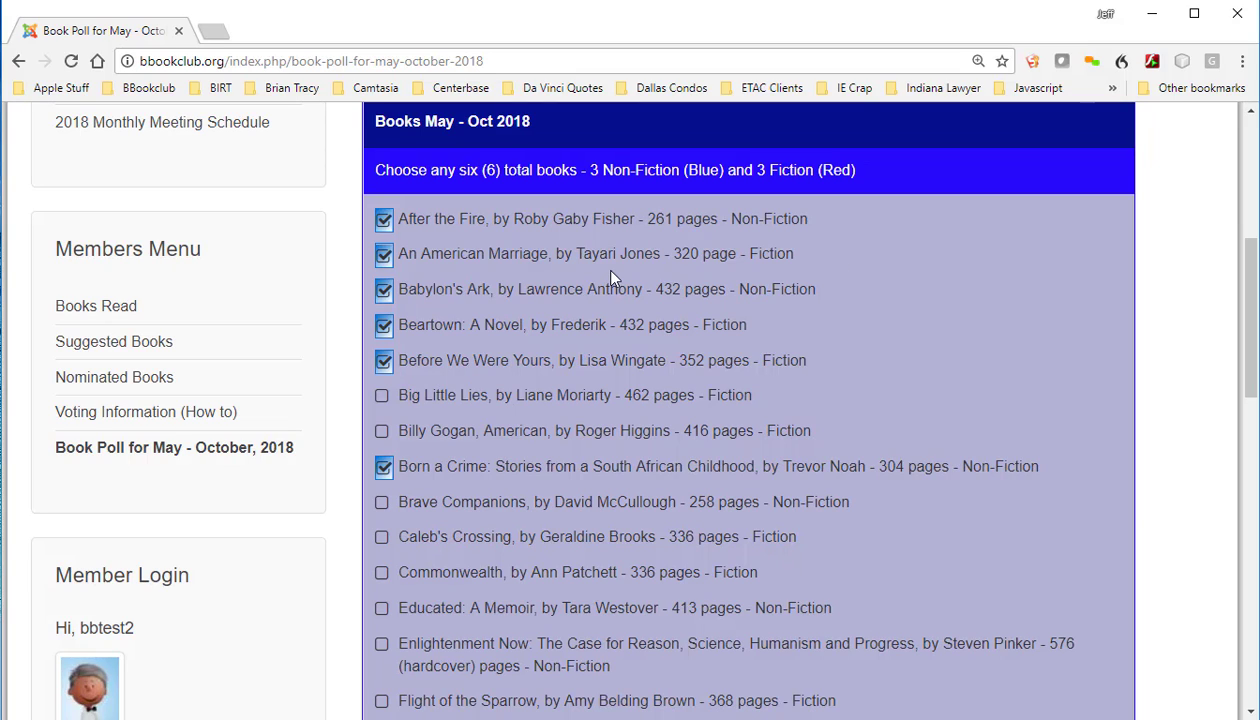
pyautogui.moveTo(1250, 258); pyautogui.dragTo(1110, 301)
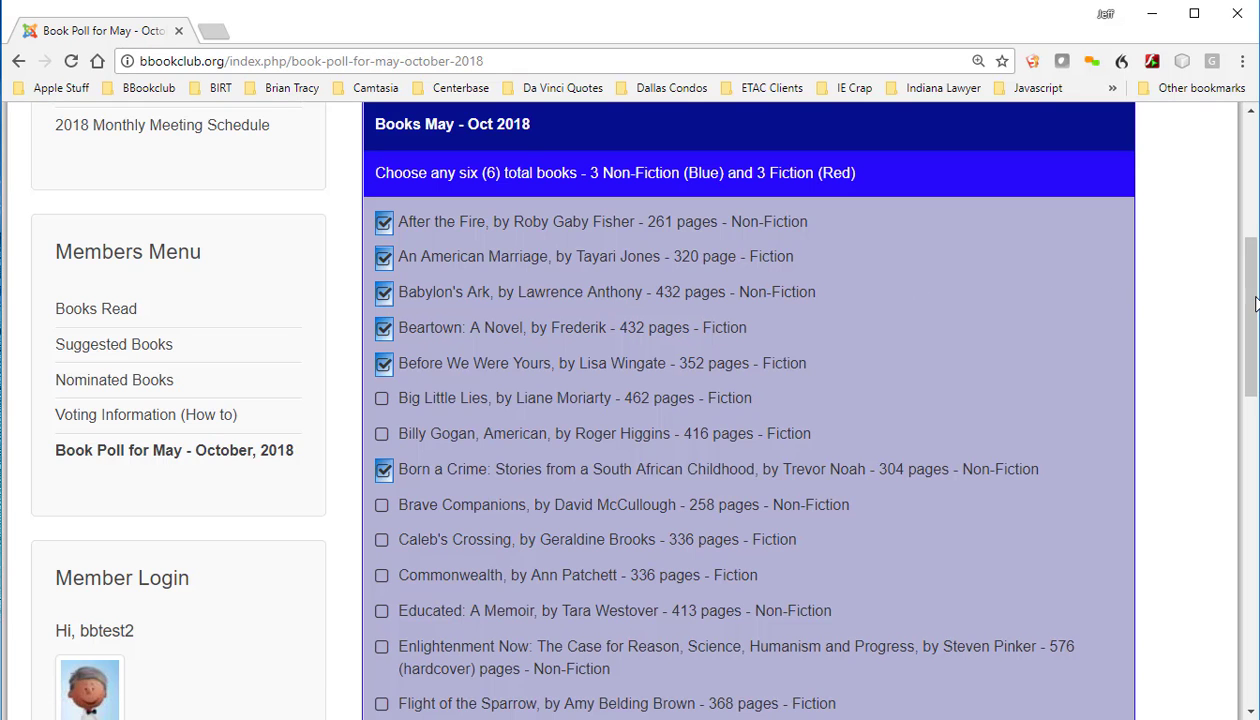
pyautogui.moveTo(1255, 303); pyautogui.dragTo(1240, 191)
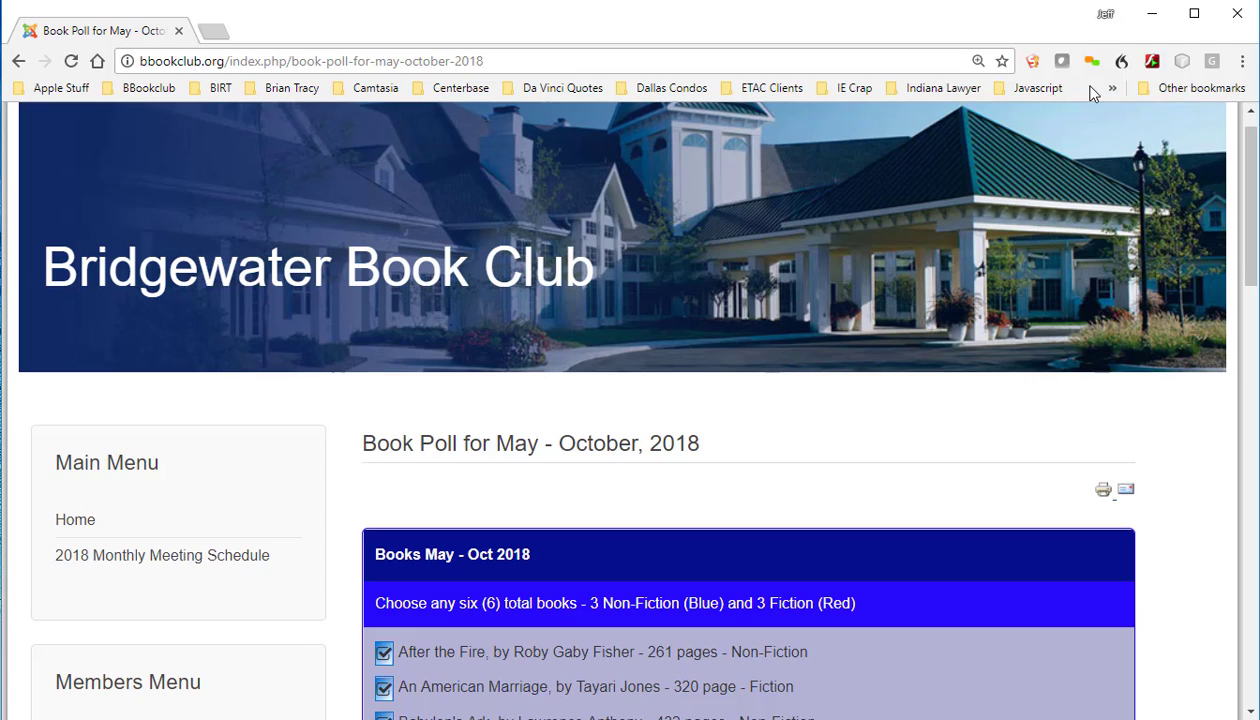